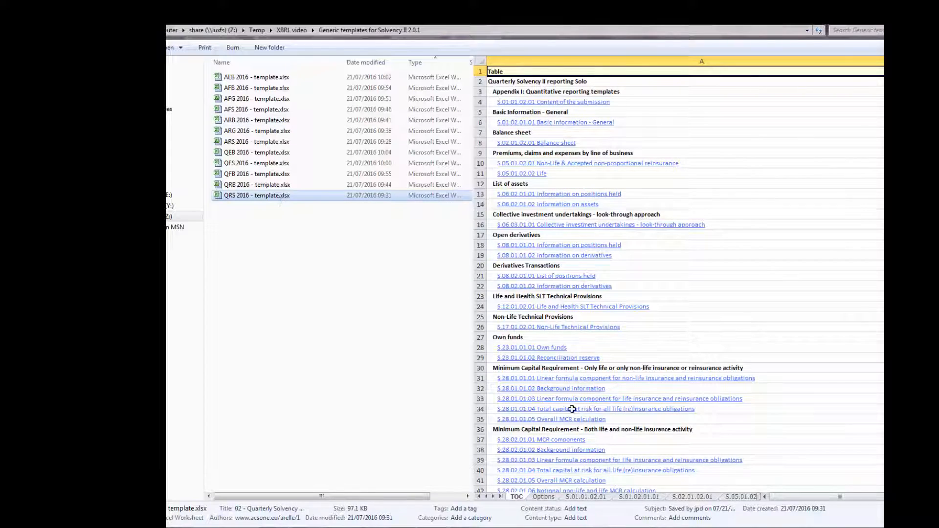
Preview the QRS 2016 template's content of submission, basic information (S.01.02.01.01) and balance sheet (S.02.01.02.01) sheets
{"action": "left_click", "coordinate": [578, 498]}
{"action": "left_click", "coordinate": [632, 498]}
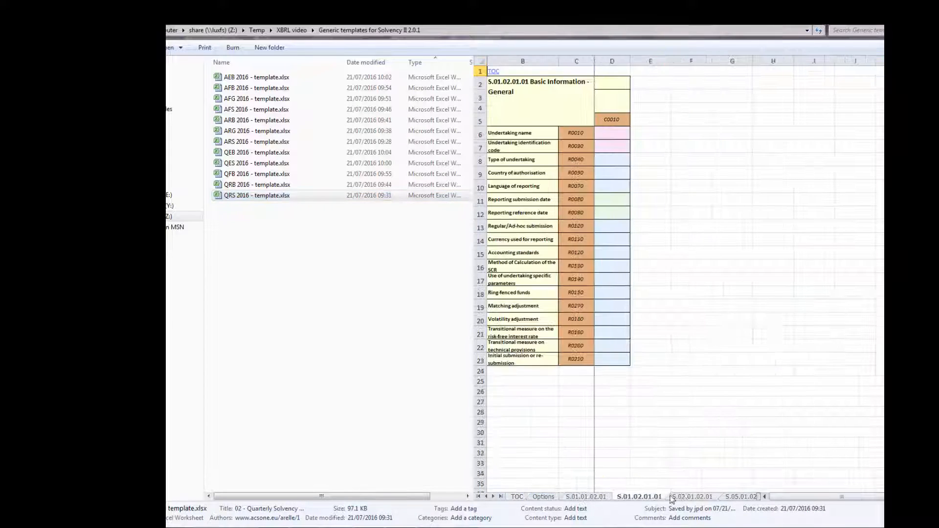
{"action": "left_click", "coordinate": [675, 497]}
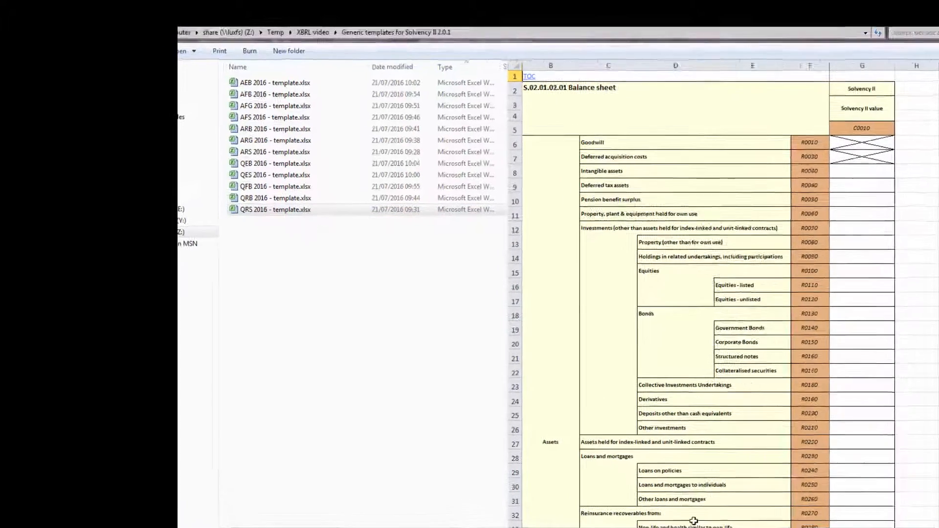
Preview the admin and actuariat Day One 2016 solo templates in the Tailored templates for Solvency II 2.0.1 folder
{"action": "left_click", "coordinate": [432, 42]}
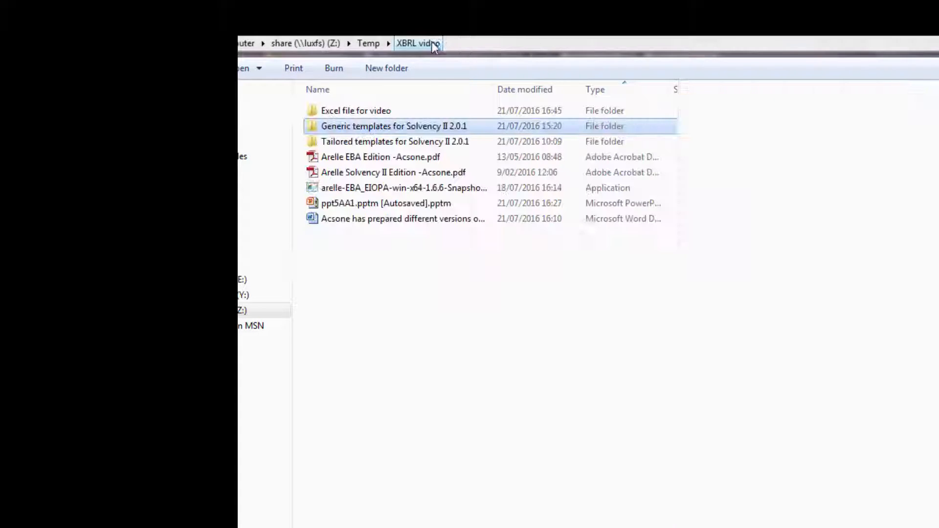
{"action": "double_click", "coordinate": [349, 141]}
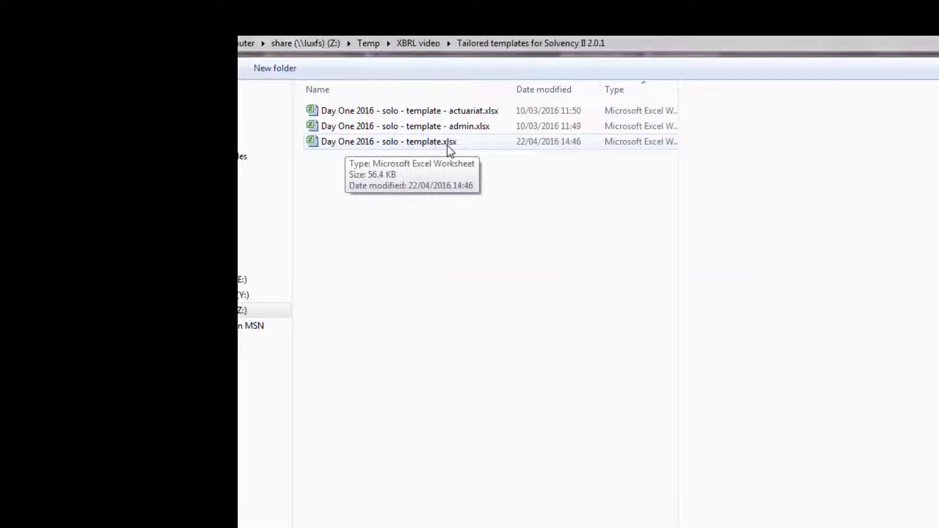
{"action": "left_click", "coordinate": [448, 127]}
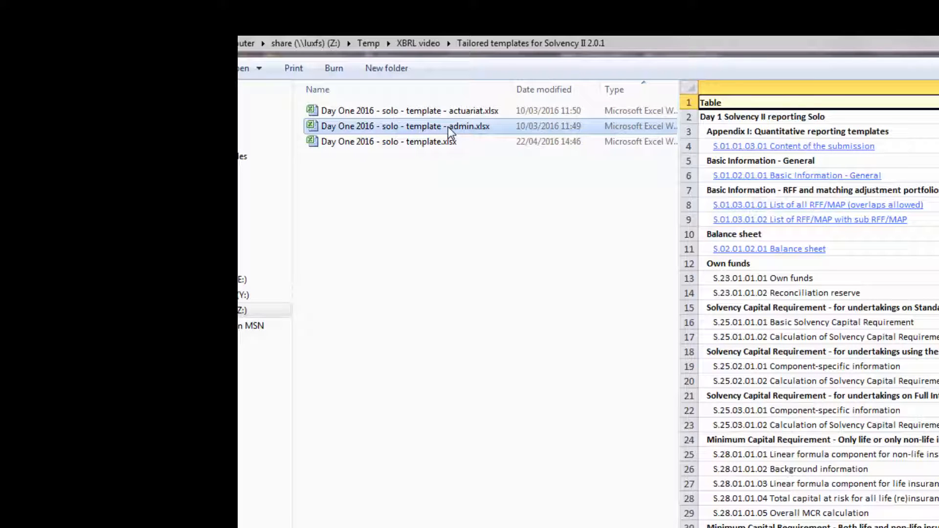
{"action": "left_click", "coordinate": [485, 110]}
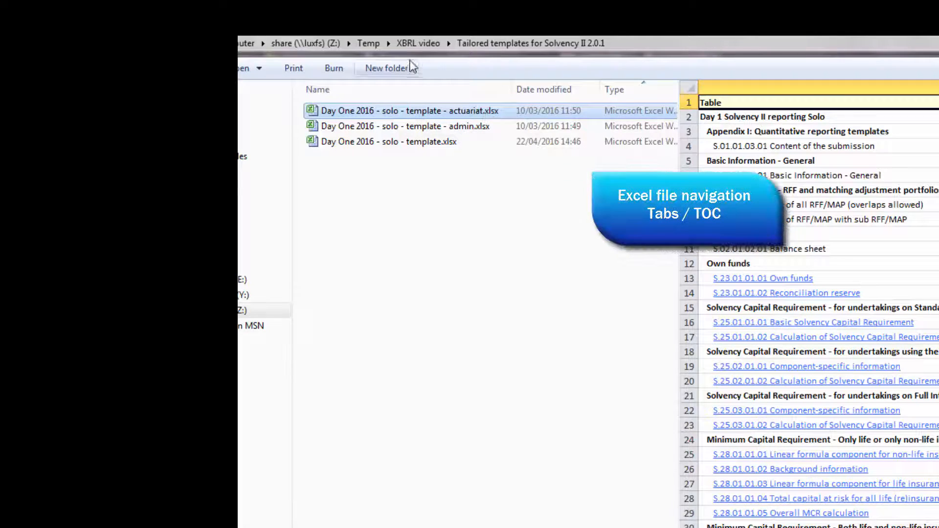
Open the workbook Solvency QRS 2016 03-01 - video.xlsx in Excel from the folder "Excel file for video"
{"action": "left_click", "coordinate": [414, 42]}
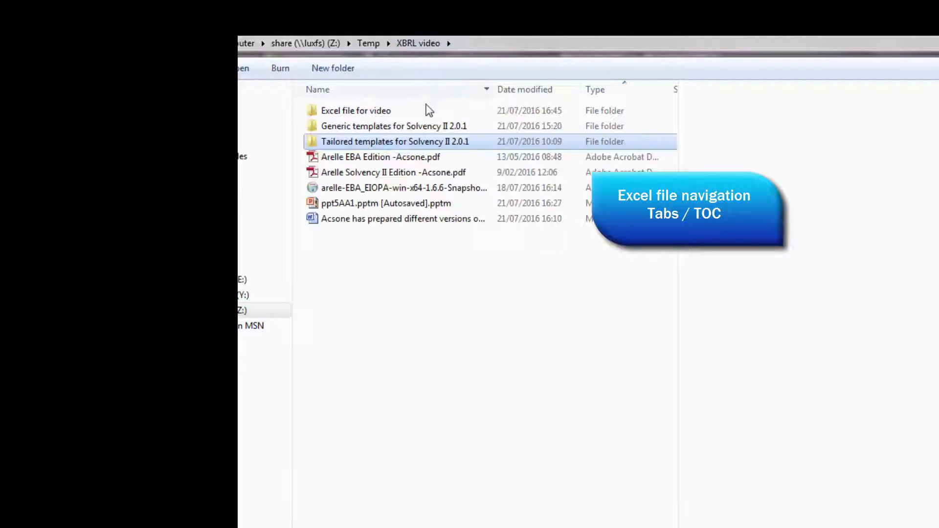
{"action": "left_click", "coordinate": [374, 113]}
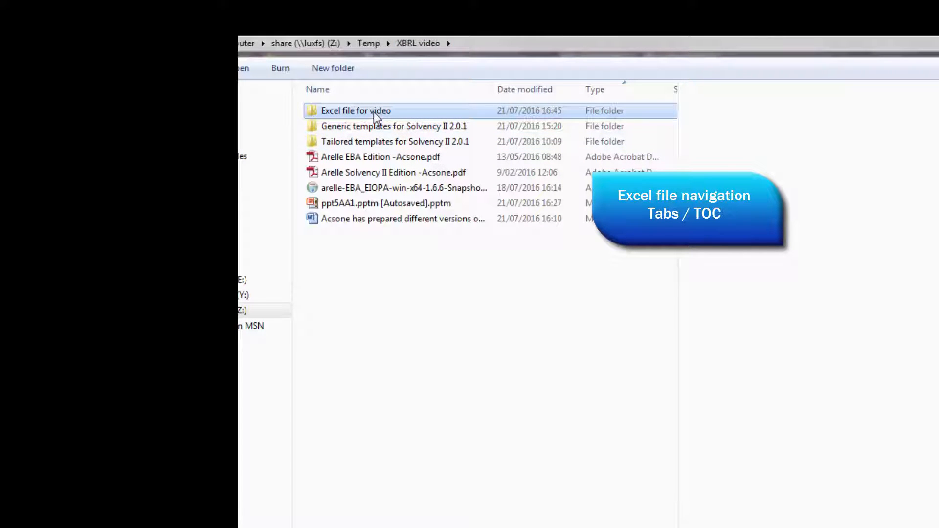
{"action": "double_click", "coordinate": [374, 113]}
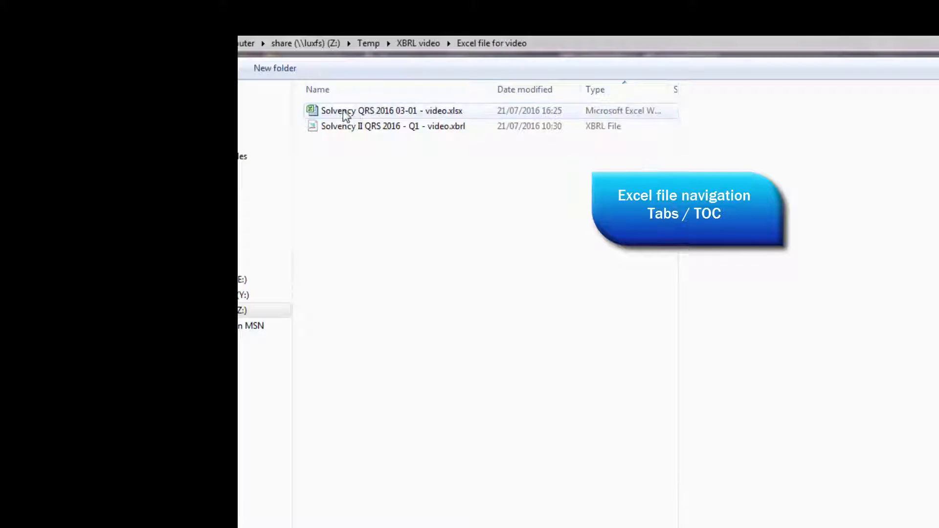
{"action": "left_click", "coordinate": [435, 113]}
{"action": "double_click", "coordinate": [436, 113]}
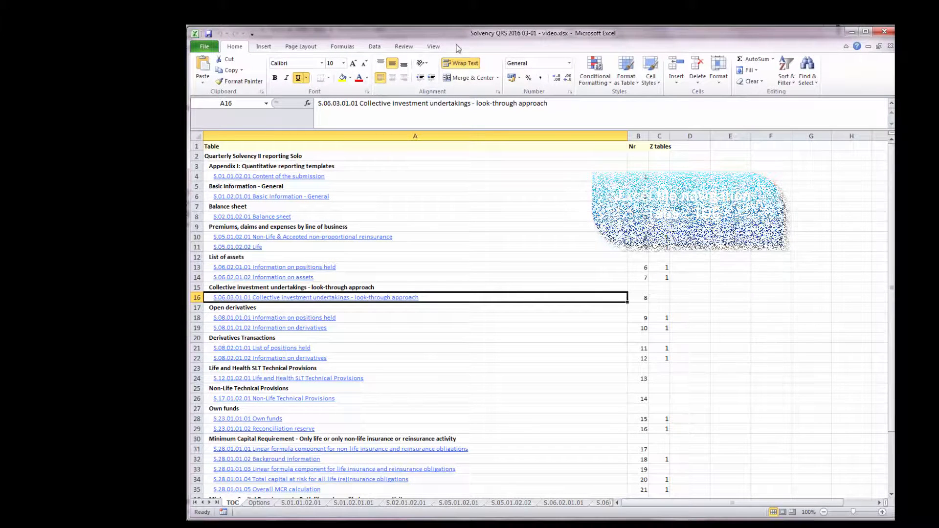
Look through the Basic Information, Balance sheet, Non-Life and Life tables, then return to the table of contents
{"action": "left_click", "coordinate": [234, 198]}
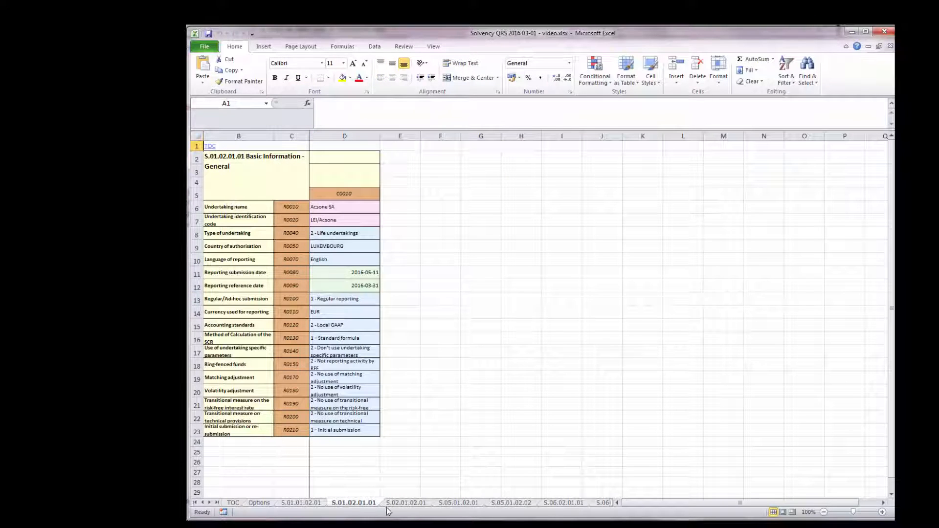
{"action": "left_click", "coordinate": [401, 505]}
{"action": "left_click", "coordinate": [445, 505]}
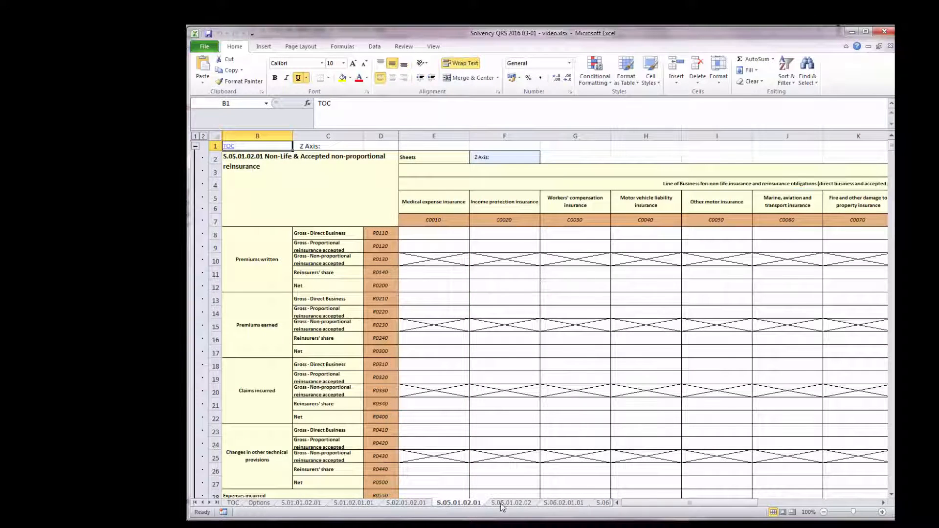
{"action": "left_click", "coordinate": [504, 505]}
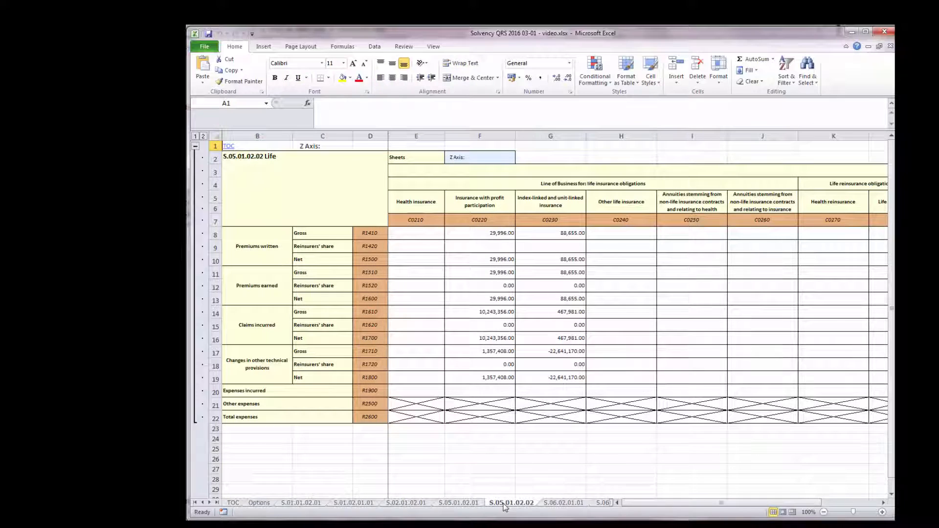
{"action": "left_click", "coordinate": [229, 147]}
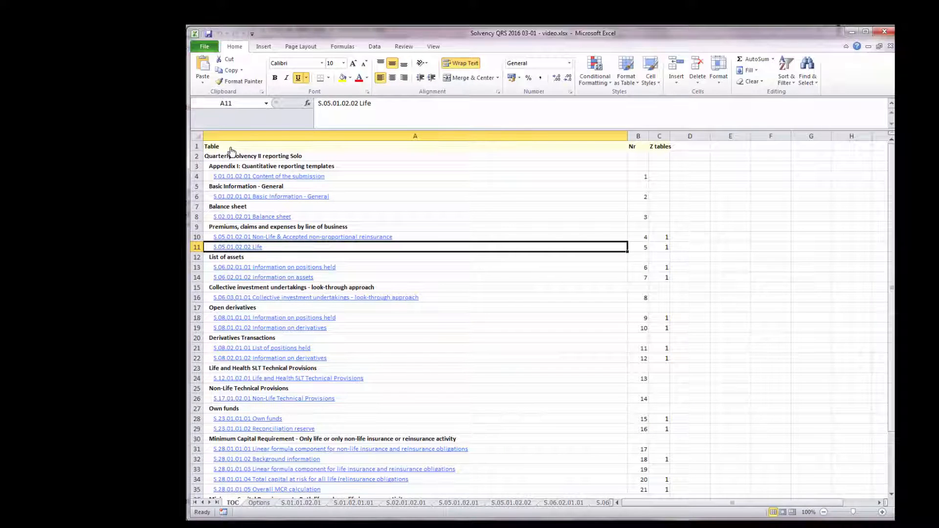
Examine the S.06.03.01.01 Collective investment undertakings table down to its last rows
{"action": "left_click", "coordinate": [254, 300]}
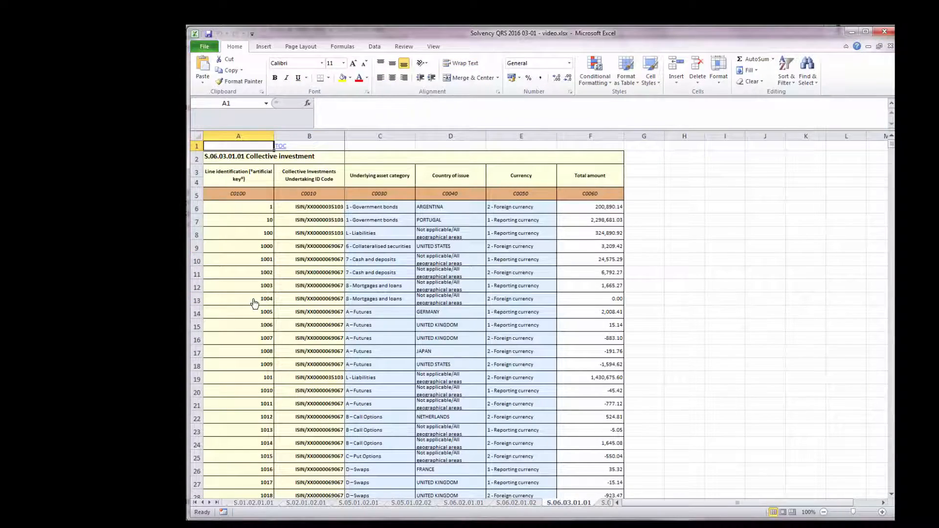
{"action": "scroll", "coordinate": [254, 303], "scroll_direction": "down", "scroll_amount": 20}
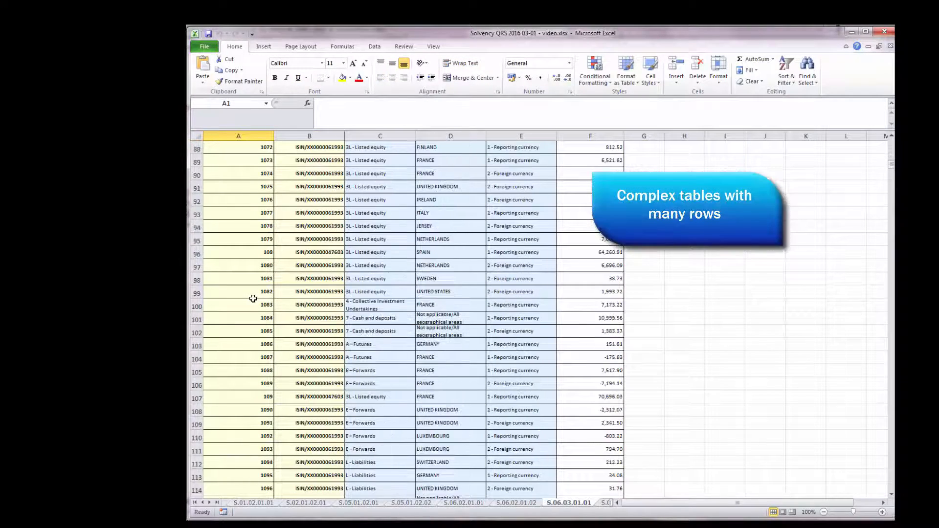
{"action": "scroll", "coordinate": [253, 299], "scroll_direction": "down", "scroll_amount": 15}
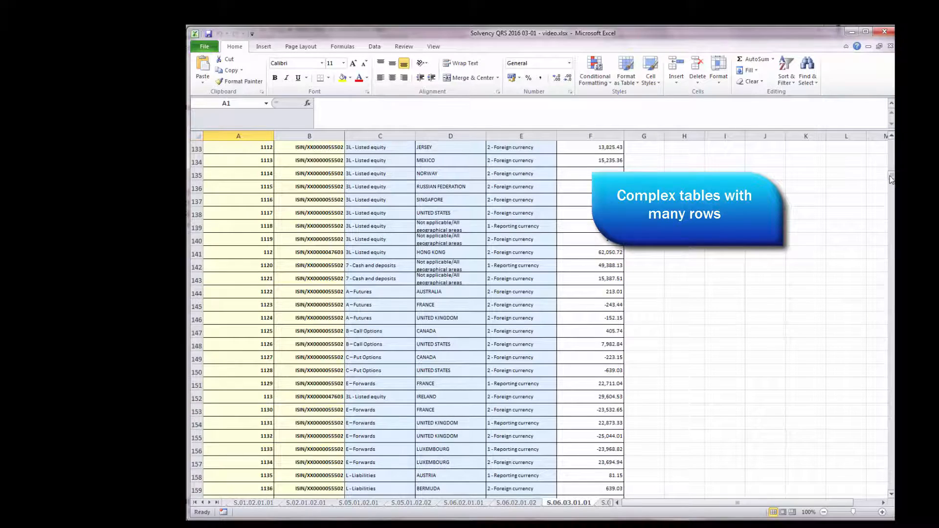
{"action": "left_click_drag", "start_coordinate": [891, 179], "coordinate": [892, 485]}
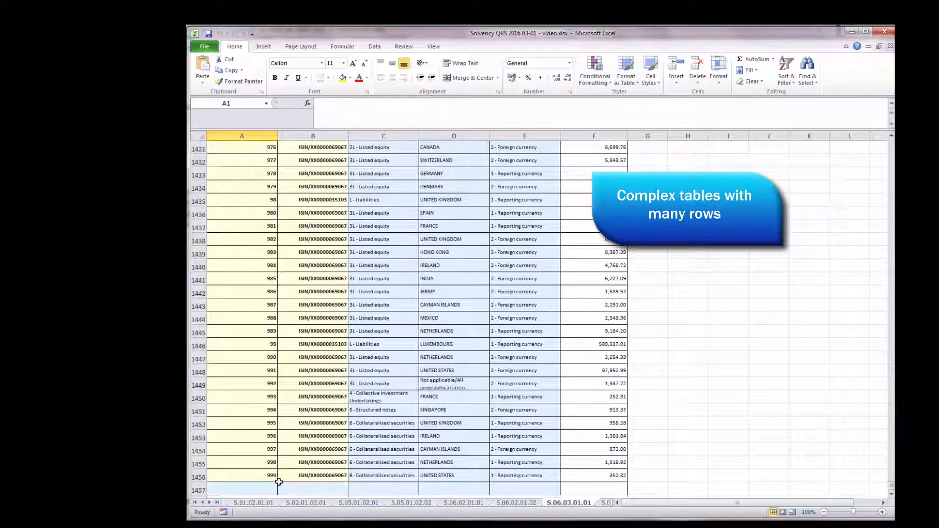
{"action": "left_click", "coordinate": [198, 478]}
{"action": "left_click", "coordinate": [198, 464]}
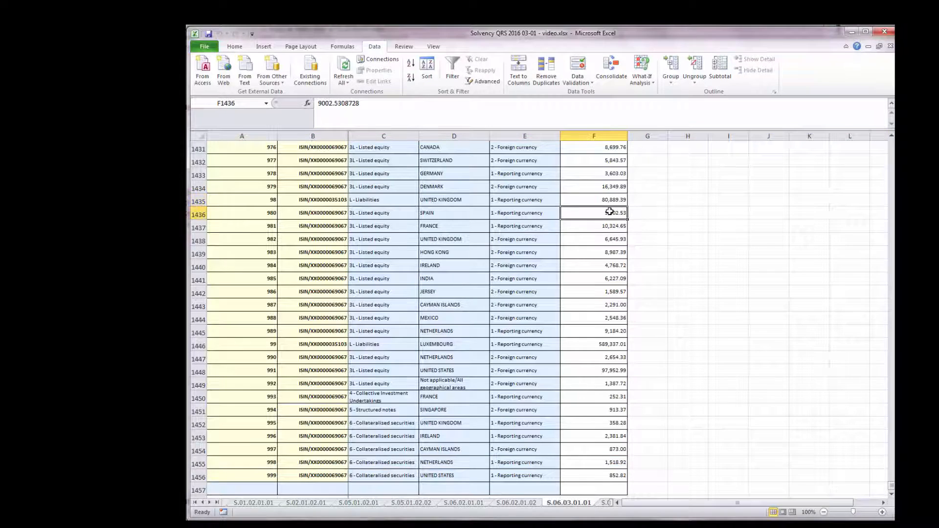
{"action": "key", "text": "Down"}
{"action": "key", "text": "Down"}
{"action": "key", "text": "Down"}
{"action": "key", "text": "Down"}
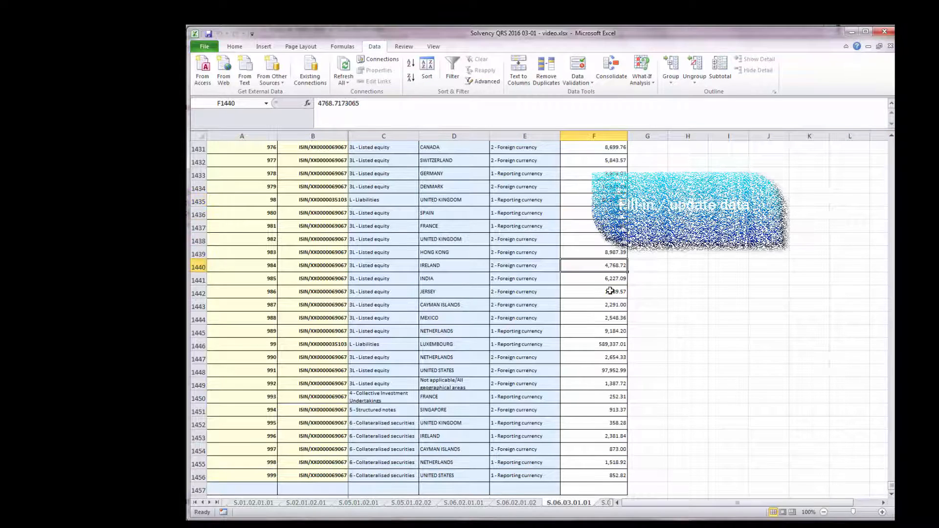
Check the choices offered for Method of Calculation of the SCR in the S.01.02.01.01 Basic Information sheet
{"action": "left_click", "coordinate": [252, 503]}
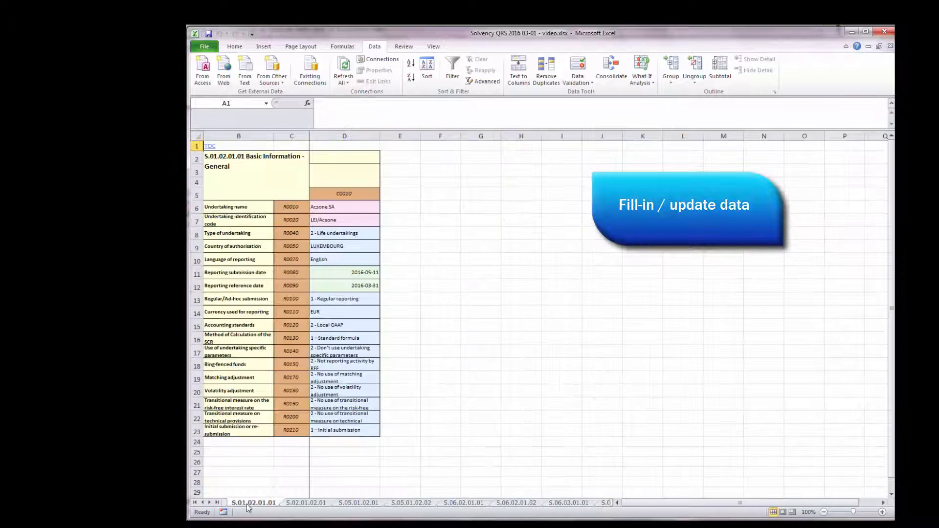
{"action": "left_click", "coordinate": [365, 267]}
{"action": "left_click", "coordinate": [362, 338]}
{"action": "left_click", "coordinate": [384, 340]}
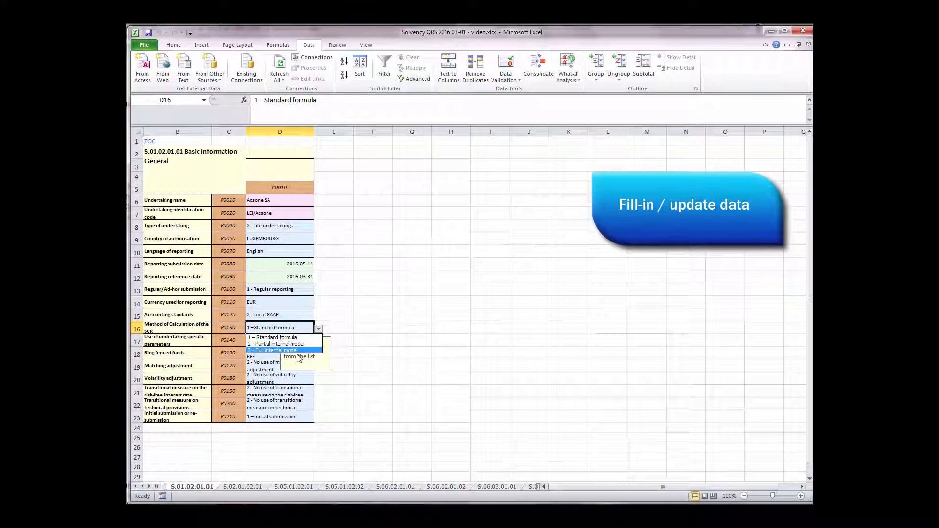
{"action": "left_click", "coordinate": [291, 327]}
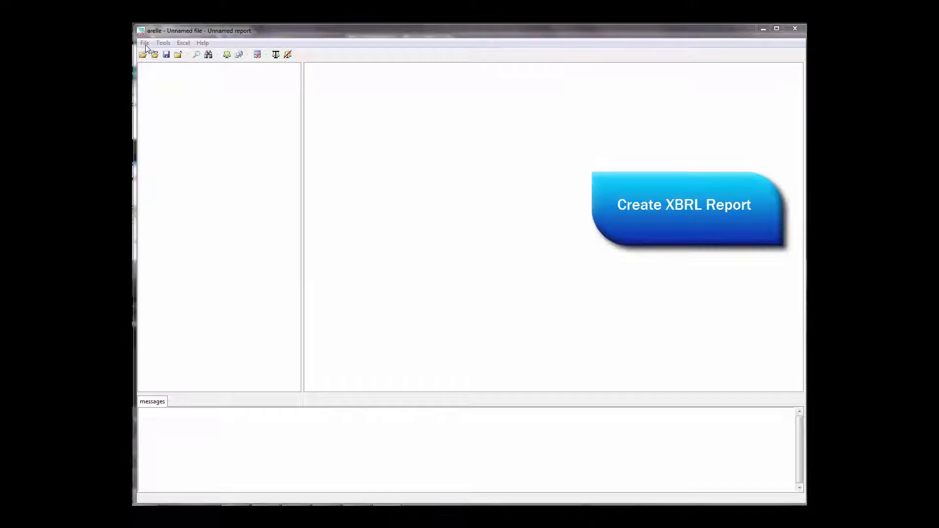
In Arelle, create a new Solvency report of type 02 - Quarterly Solvency II reporting Solo (qrs)
{"action": "left_click", "coordinate": [145, 43]}
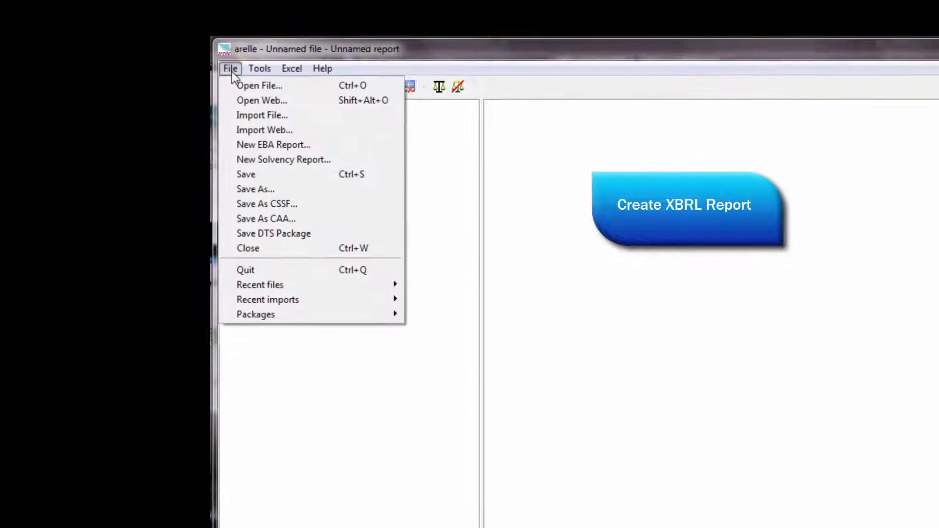
{"action": "left_click", "coordinate": [250, 162]}
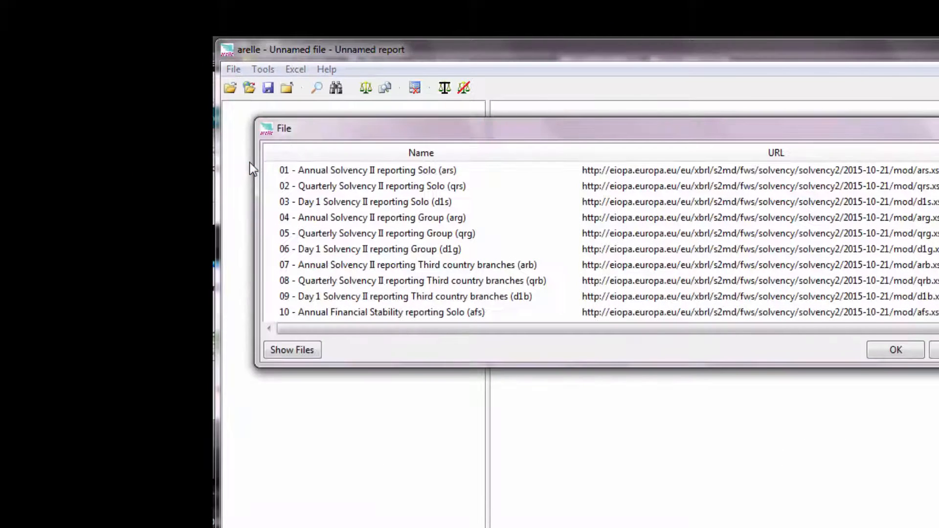
{"action": "left_click", "coordinate": [370, 171]}
{"action": "left_click", "coordinate": [367, 186]}
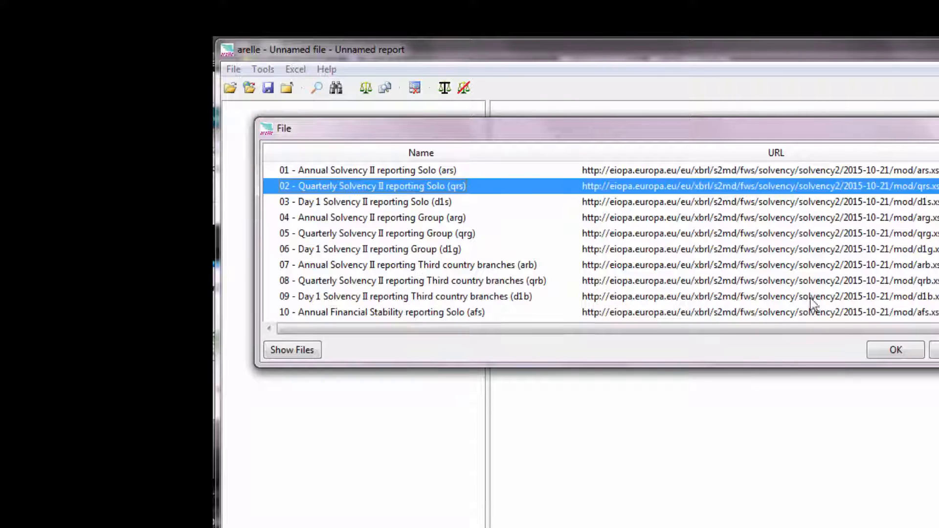
{"action": "left_click", "coordinate": [886, 351]}
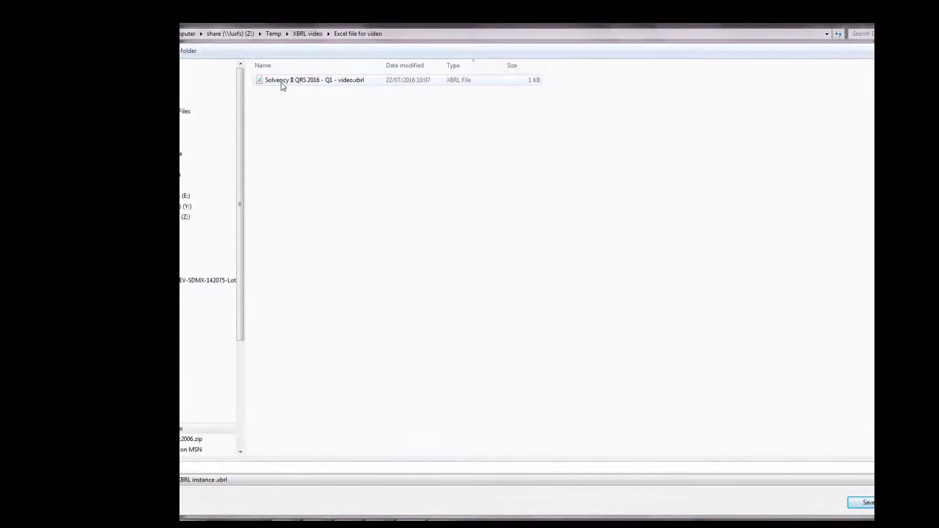
Save the report as Solvency II QRS 2016 - Q1 - video.xbrl and accept the fact options with date 2015-12-31, EUR and 2 monetary decimals
{"action": "left_click", "coordinate": [283, 81]}
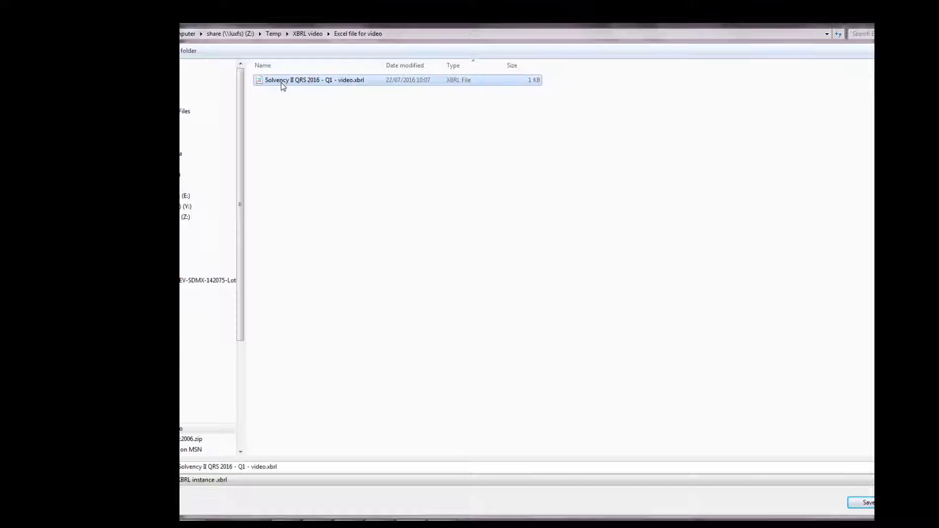
{"action": "left_click", "coordinate": [864, 504]}
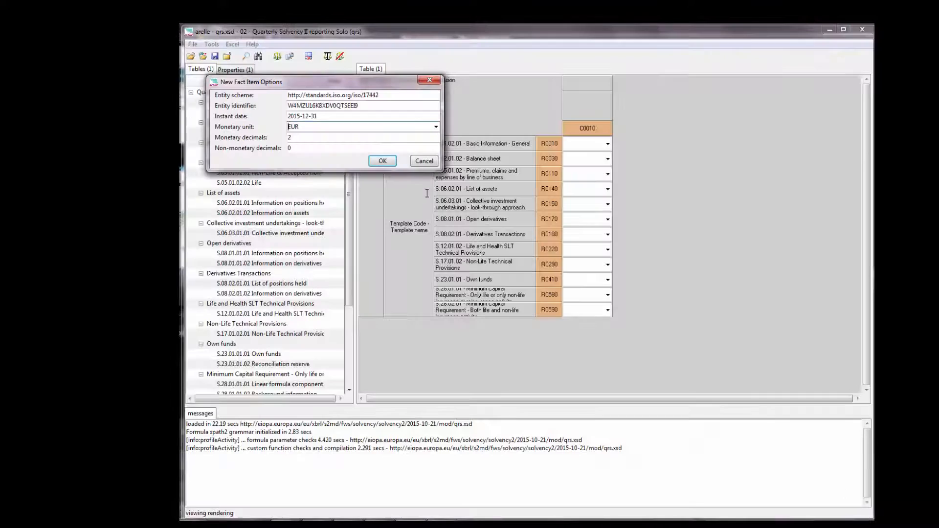
{"action": "left_click", "coordinate": [380, 163]}
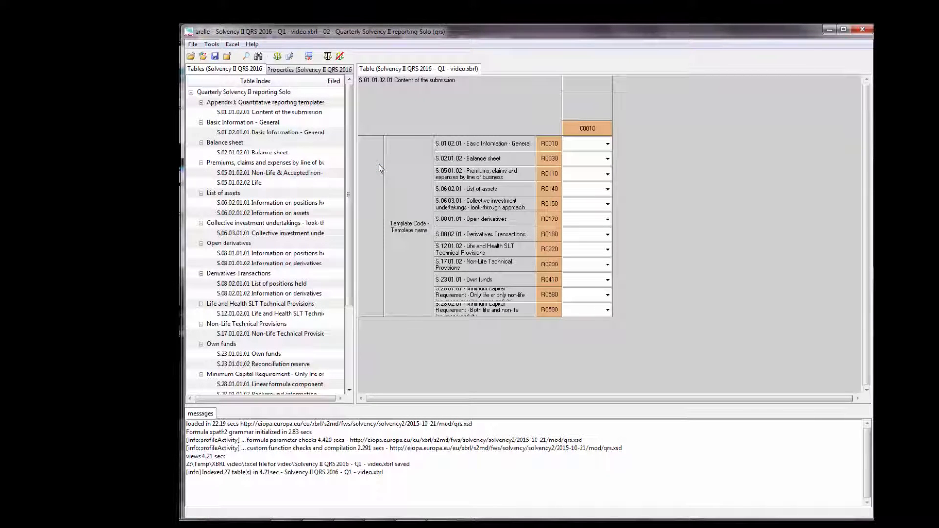
Load all table data from Solvency QRS 2016 03-01 - video.xlsx into the report, removing existing open items not in the Excel file
{"action": "left_click", "coordinate": [232, 44]}
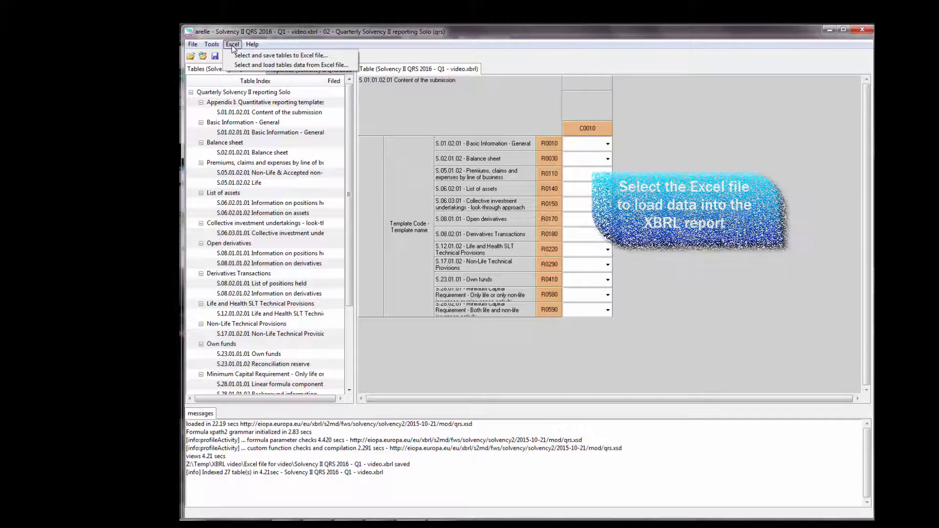
{"action": "left_click", "coordinate": [236, 65]}
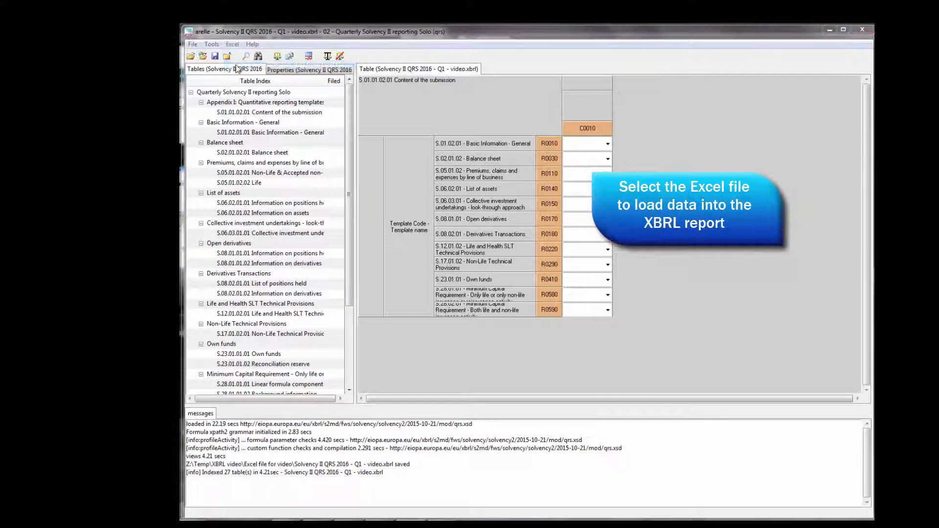
{"action": "left_click", "coordinate": [333, 81]}
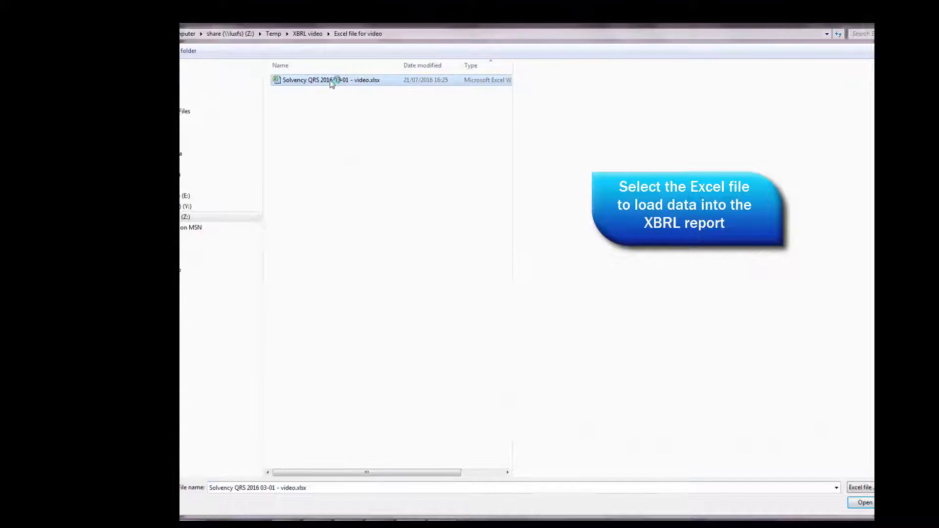
{"action": "left_click", "coordinate": [861, 504]}
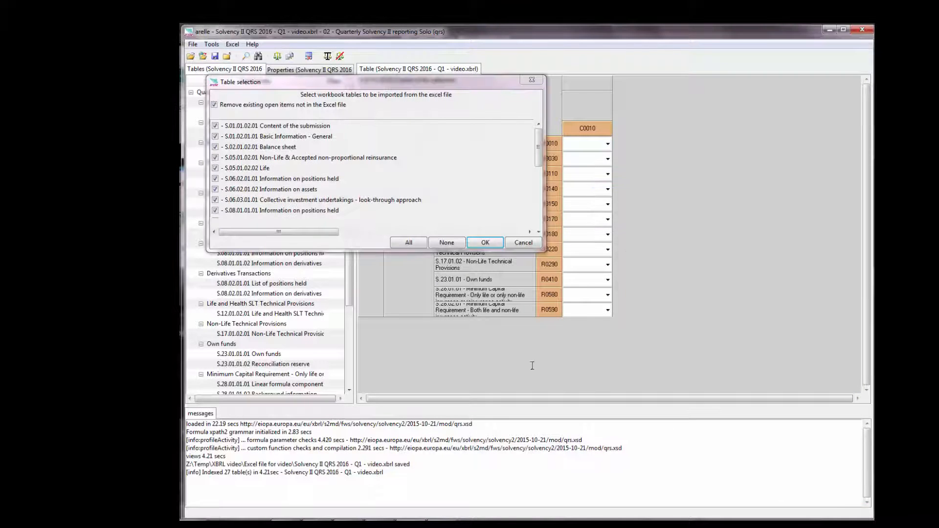
{"action": "left_click", "coordinate": [484, 244]}
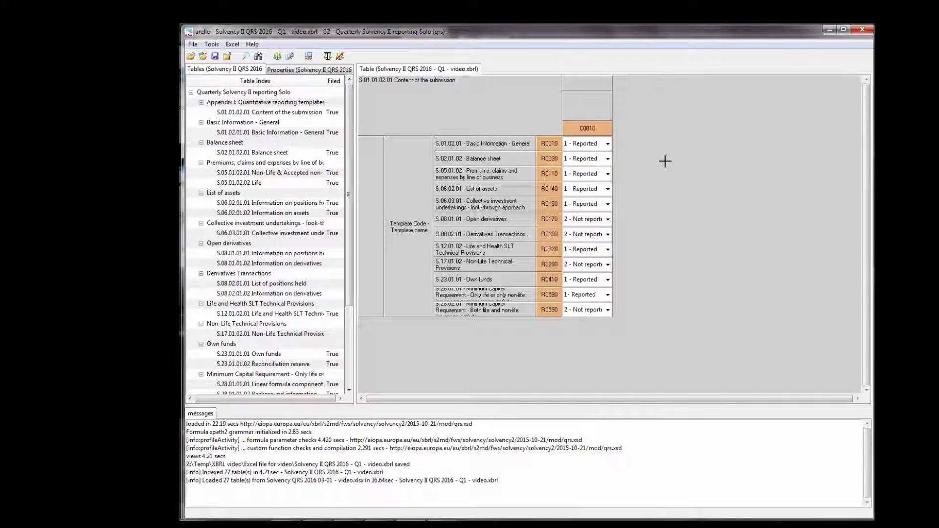
Review the loaded data in the S.01.02.01.01 Basic Information - General and S.02.01.02.01 Balance sheet tables
{"action": "left_click", "coordinate": [268, 127]}
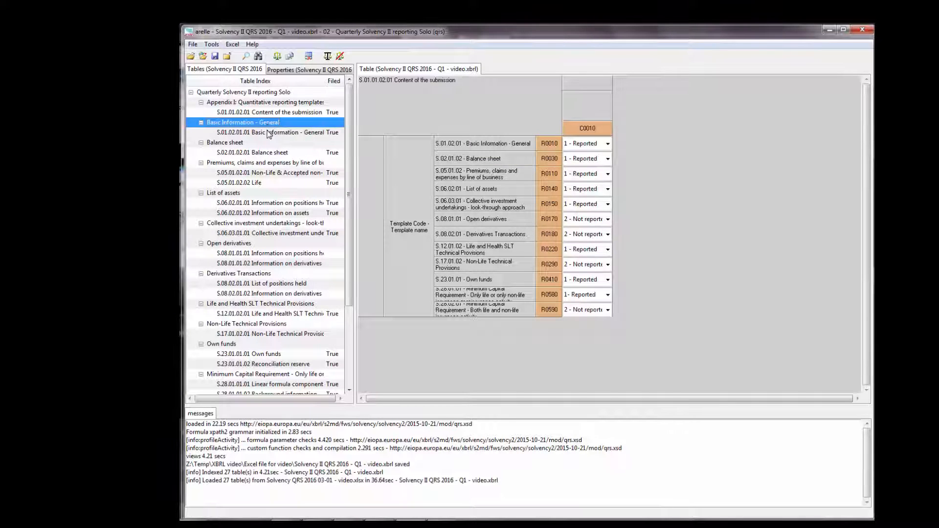
{"action": "left_click", "coordinate": [268, 133]}
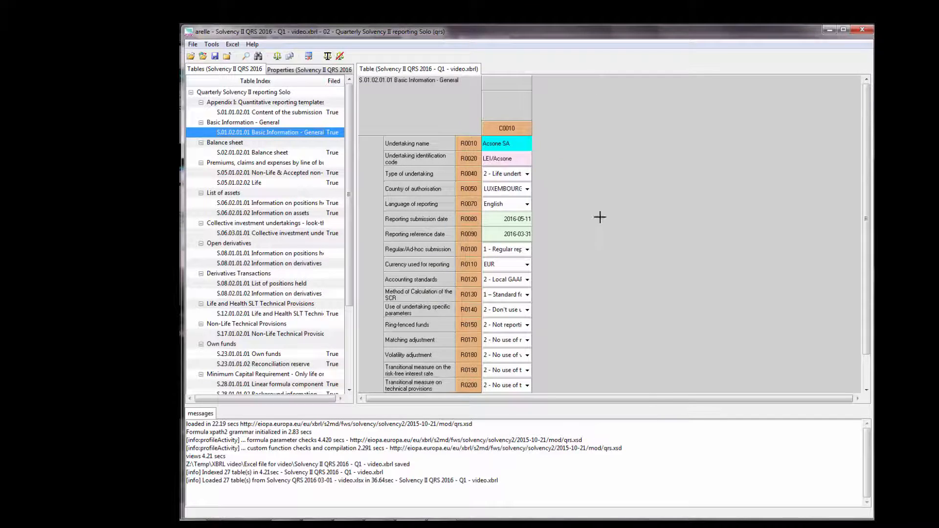
{"action": "left_click", "coordinate": [271, 152]}
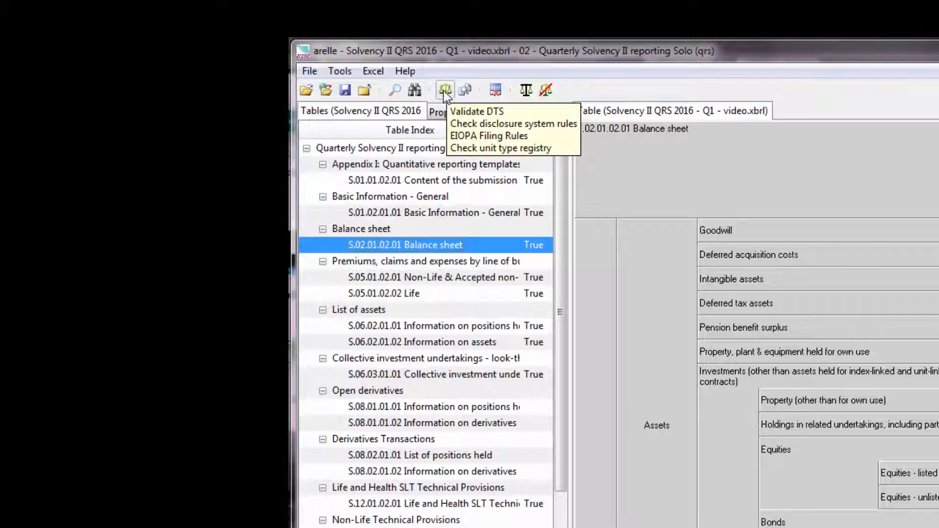
Load the deactivated EIOPA validation rules from skippedEIOPAValidationRules.xlsx and validate the report against the EIOPA filing rules
{"action": "left_click", "coordinate": [340, 71]}
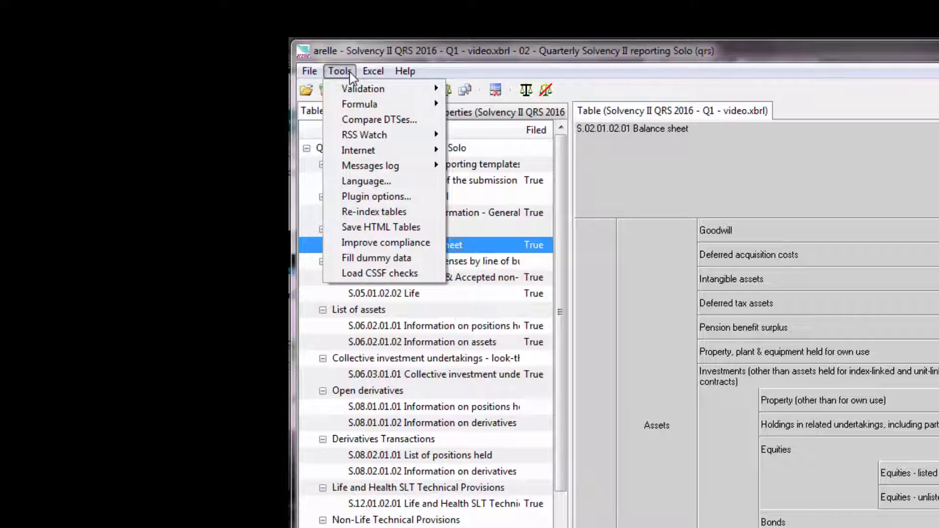
{"action": "mouse_move", "coordinate": [350, 110]}
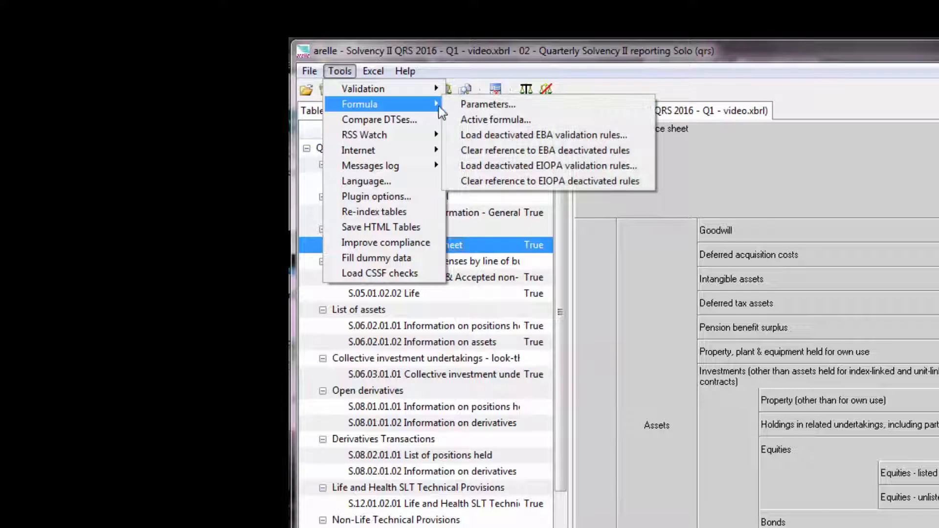
{"action": "left_click", "coordinate": [584, 169]}
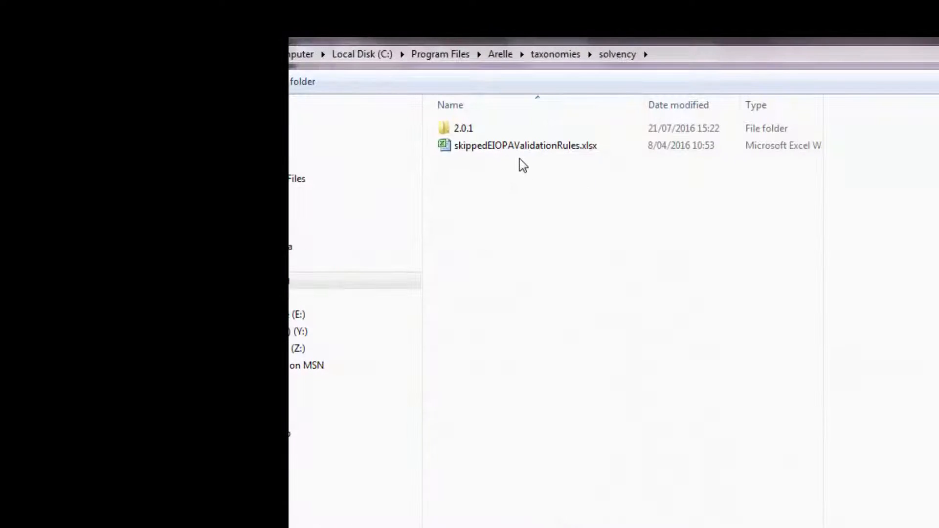
{"action": "left_click", "coordinate": [519, 146]}
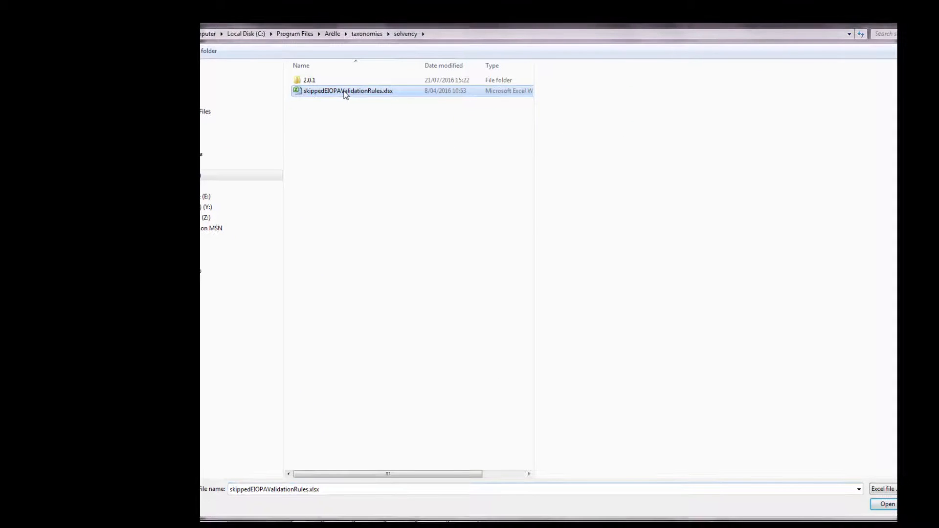
{"action": "left_click", "coordinate": [884, 506]}
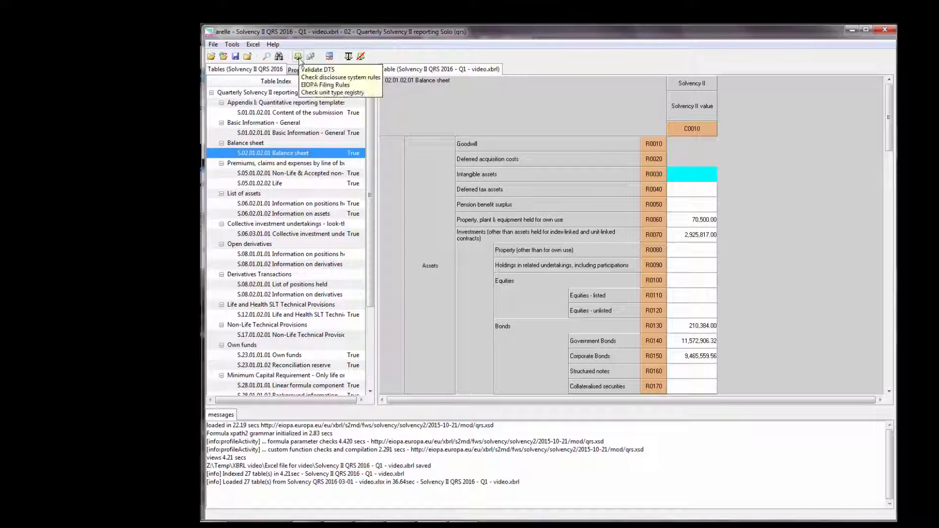
{"action": "left_click", "coordinate": [299, 57]}
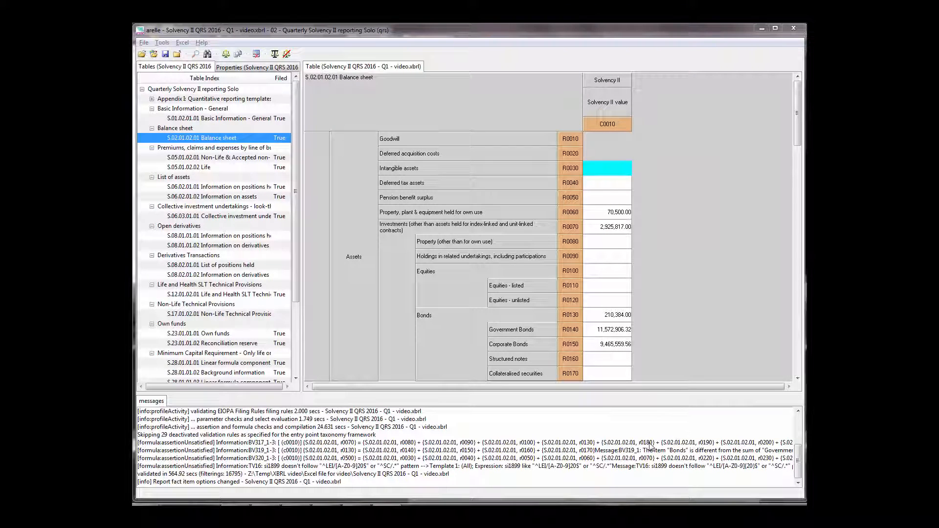
Examine the unsatisfied BV319_1, BV320_1 and BV317_1 assertion messages and locate the Balance sheet cells they concern
{"action": "mouse_move", "coordinate": [651, 446]}
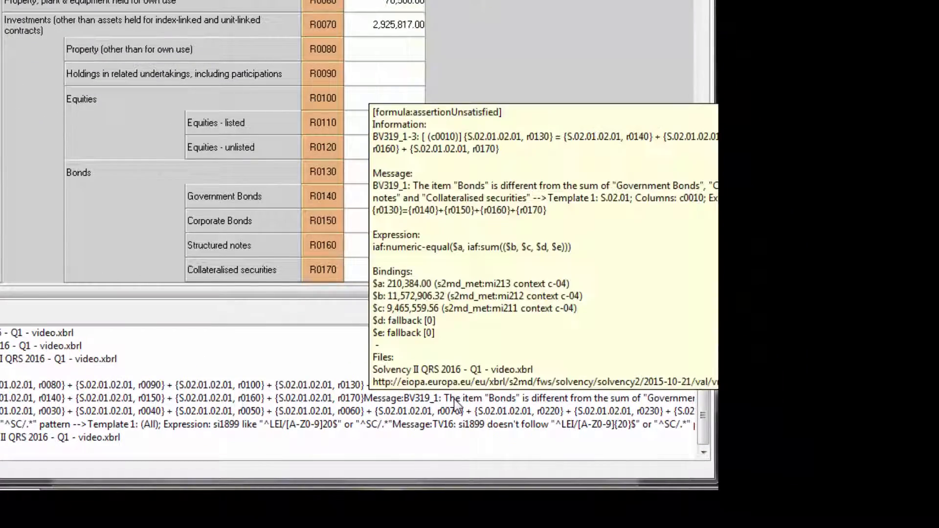
{"action": "left_click", "coordinate": [452, 413]}
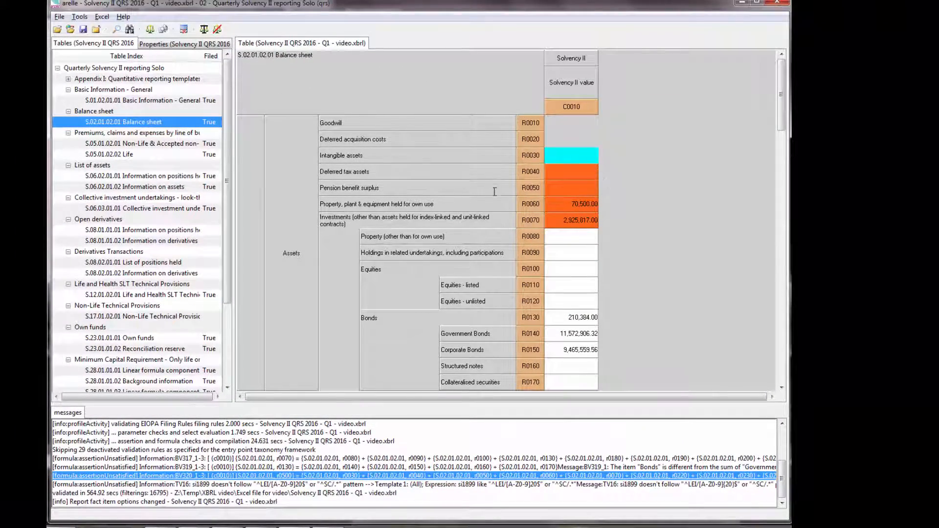
{"action": "left_click", "coordinate": [596, 460]}
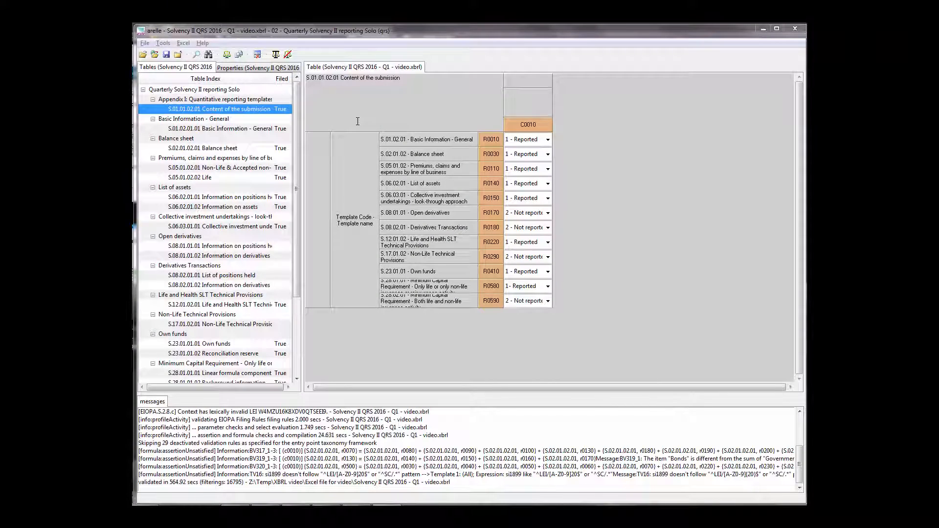
Search only the table headers for "asset" and step through the matches to Intangible assets in the Balance sheet
{"action": "left_click", "coordinate": [358, 121]}
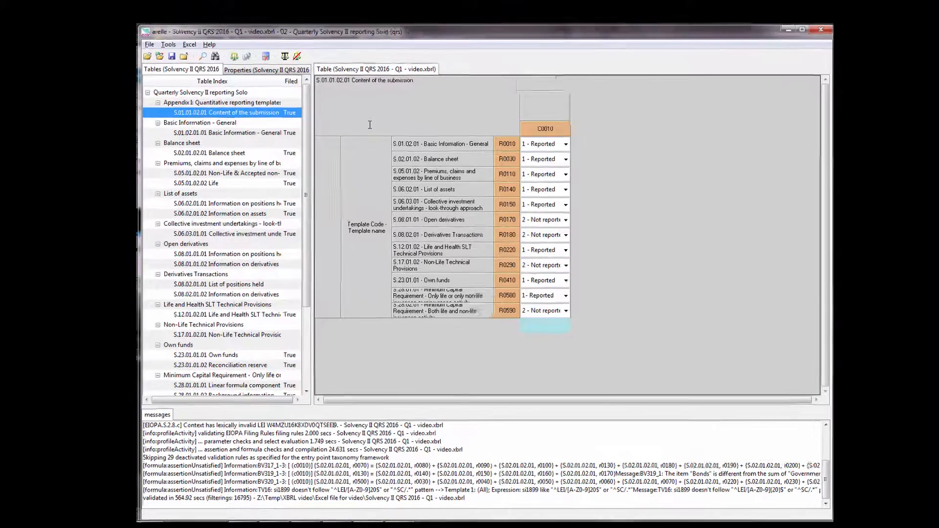
{"action": "key", "text": "ctrl+f"}
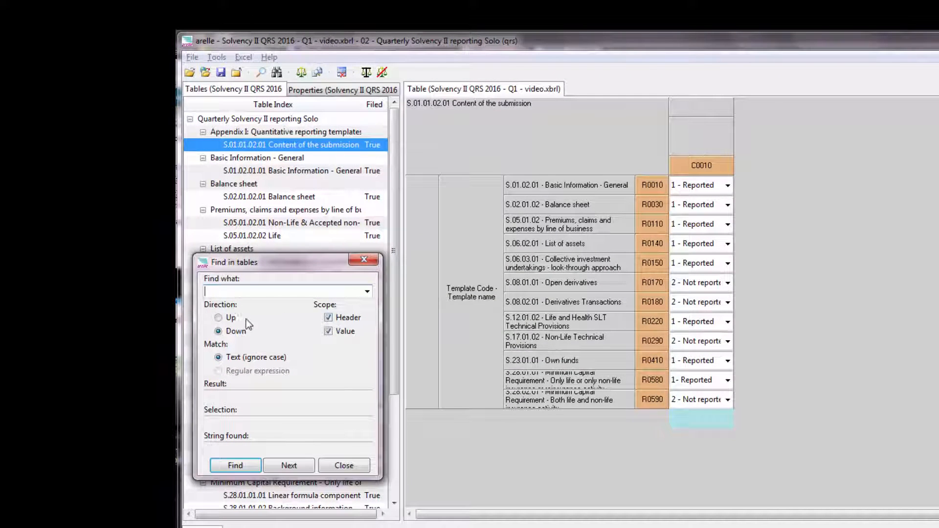
{"action": "left_click", "coordinate": [327, 330]}
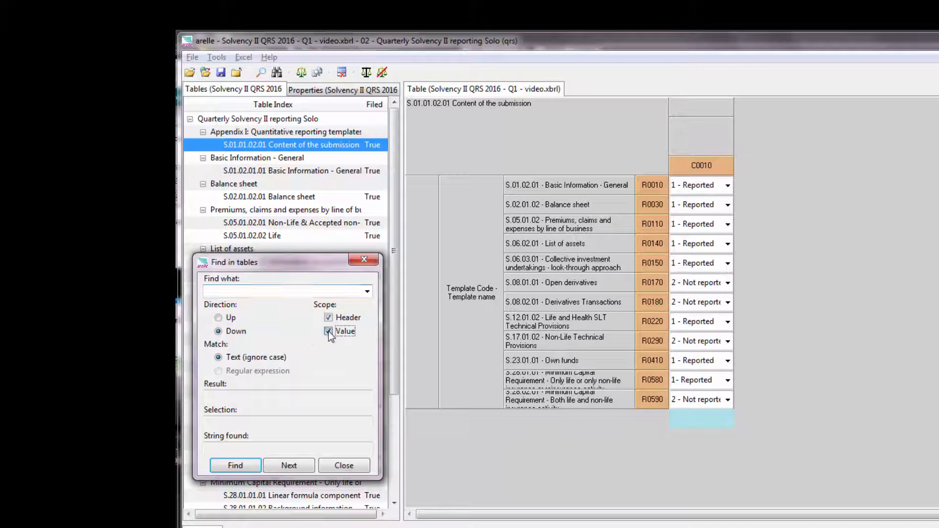
{"action": "left_click", "coordinate": [240, 291]}
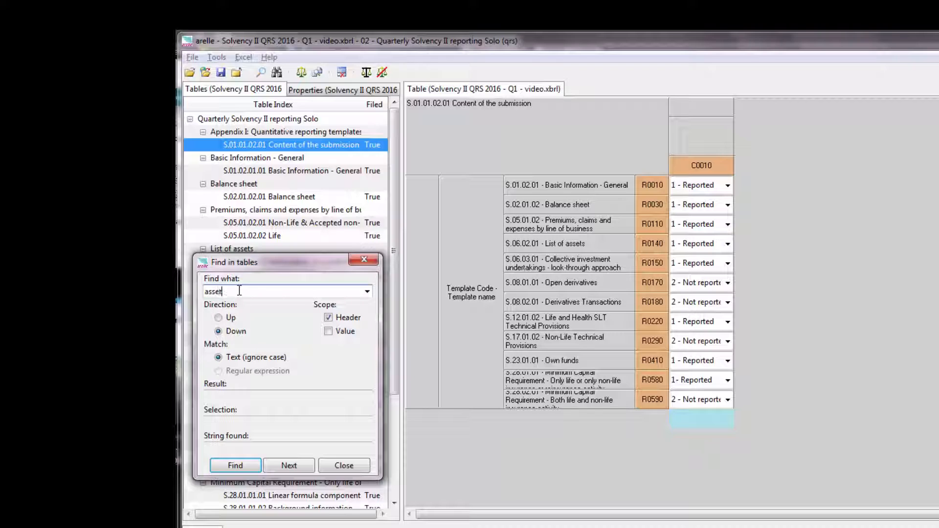
{"action": "left_click", "coordinate": [235, 466]}
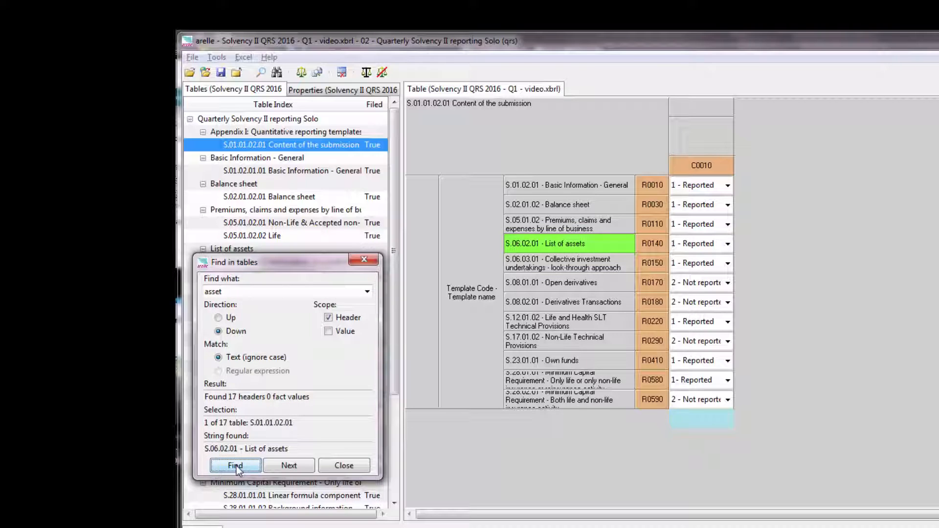
{"action": "left_click", "coordinate": [290, 467]}
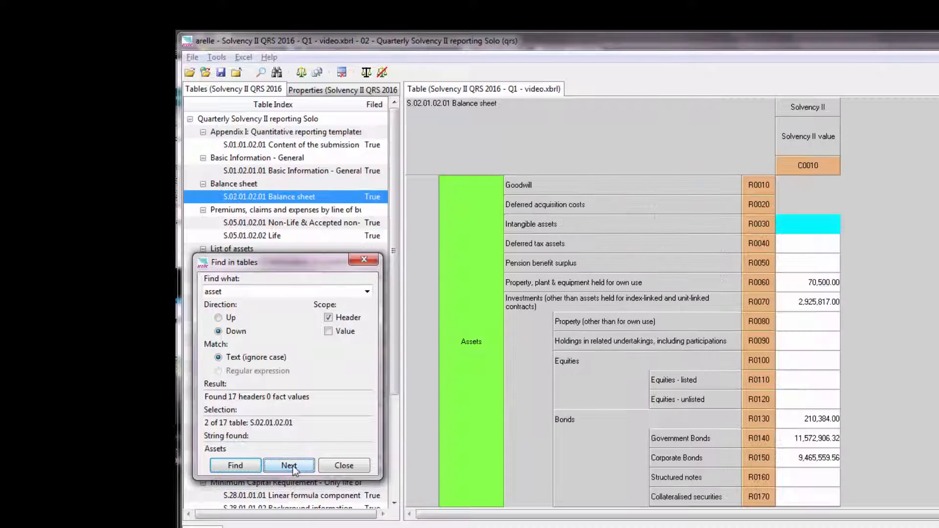
{"action": "left_click", "coordinate": [289, 466]}
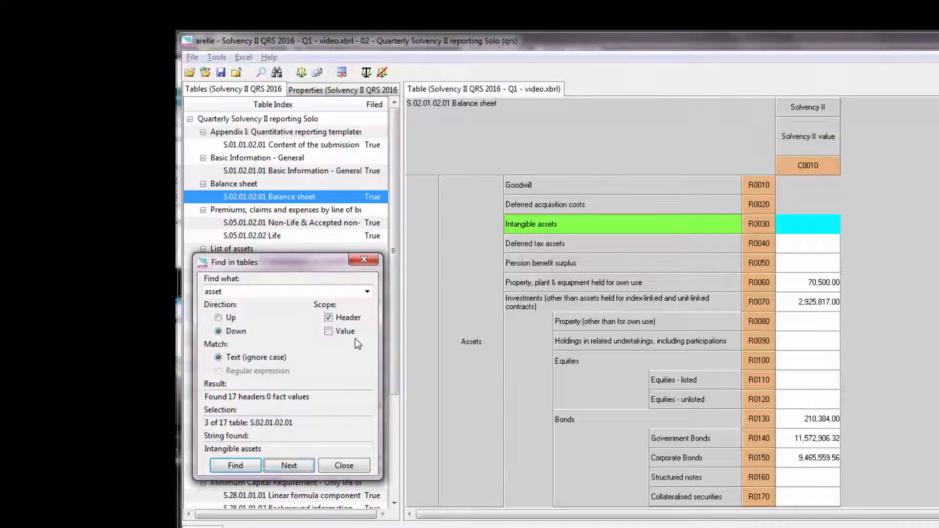
Search both table headers and values for 2925, step through the matches and close the search
{"action": "left_click", "coordinate": [334, 334]}
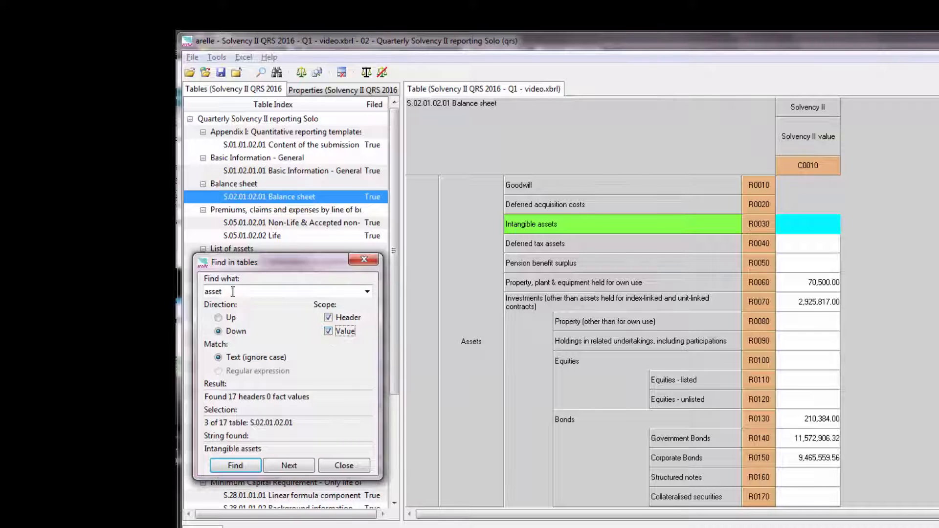
{"action": "left_click_drag", "start_coordinate": [234, 292], "coordinate": [204, 292]}
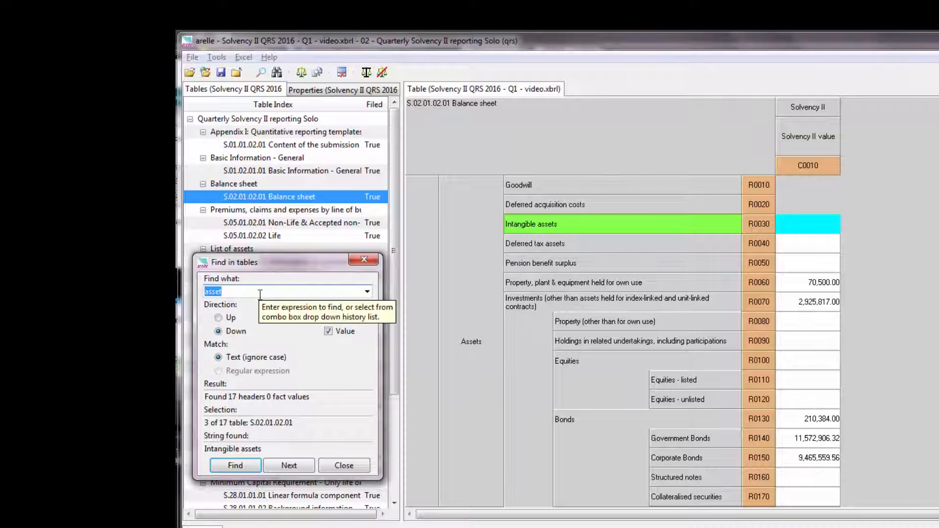
{"action": "type", "text": "2925"}
{"action": "left_click", "coordinate": [242, 466]}
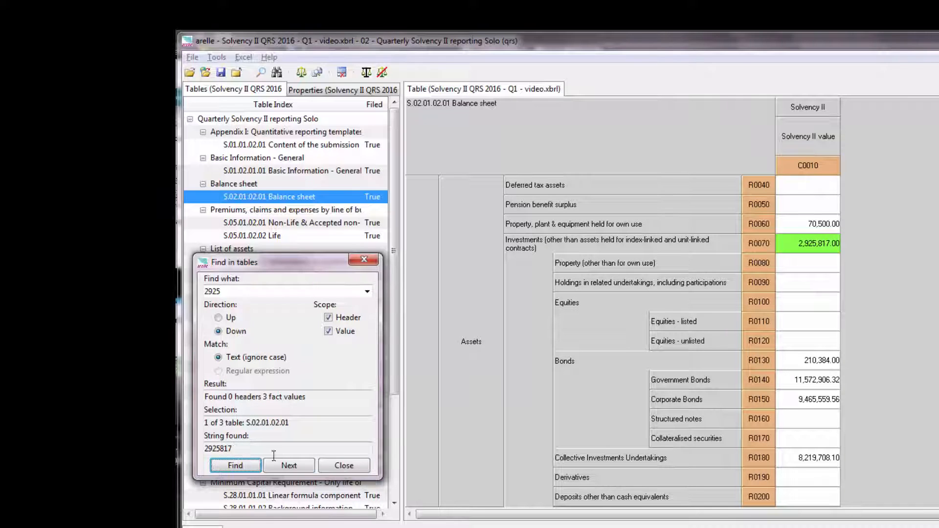
{"action": "left_click", "coordinate": [286, 465]}
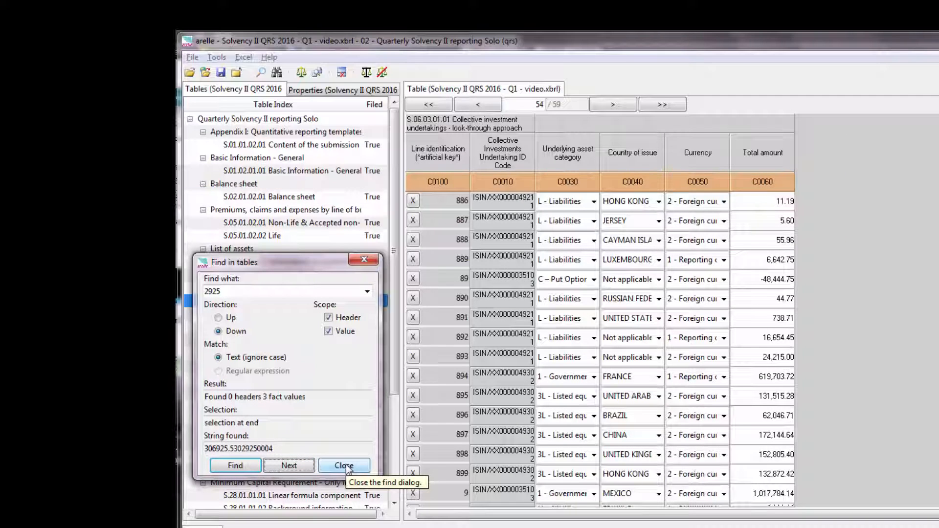
{"action": "left_click", "coordinate": [344, 465]}
Browse the S.06.03.01.01 Collective investment undertakings table forward from page 54 to page 56
{"action": "scroll", "coordinate": [600, 348], "scroll_direction": "down", "scroll_amount": 5}
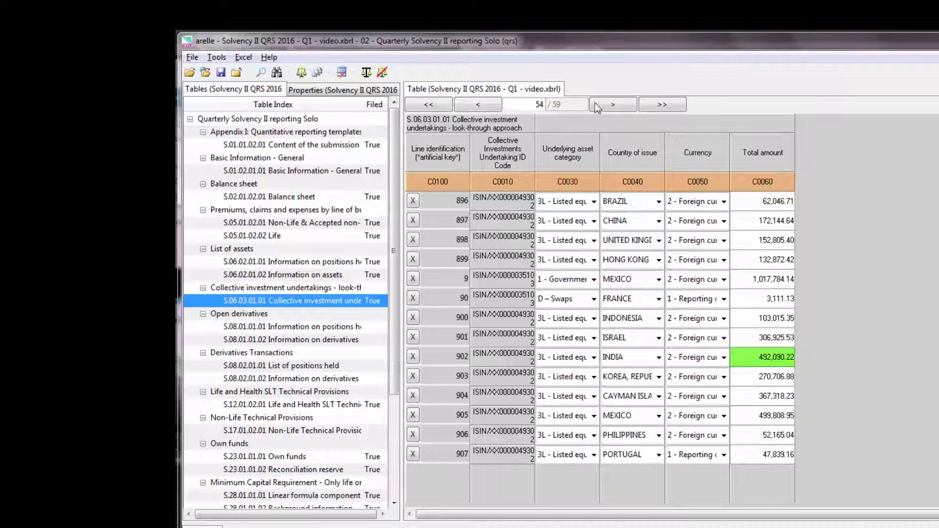
{"action": "left_click", "coordinate": [613, 104]}
{"action": "left_click", "coordinate": [613, 105]}
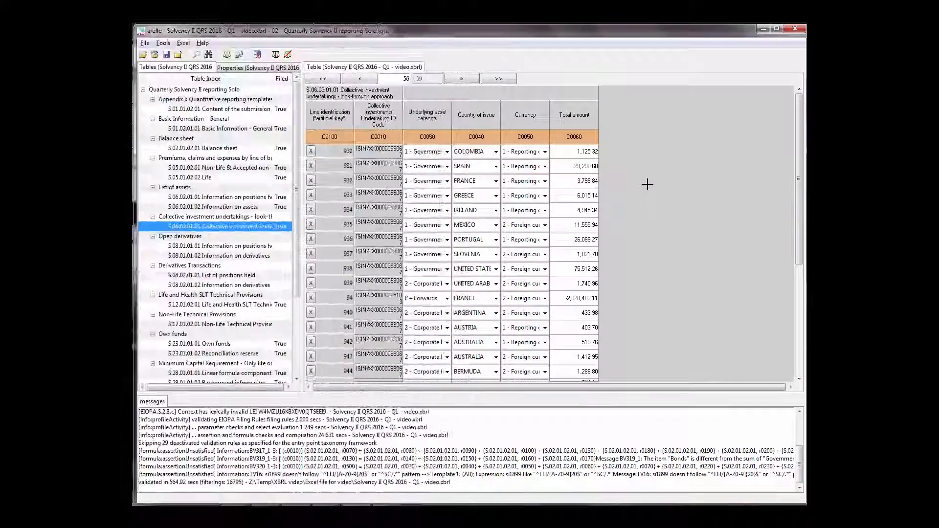
Edit the report context information, enabling the instant date change and setting the date to 2016-03-31
{"action": "right_click", "coordinate": [647, 183]}
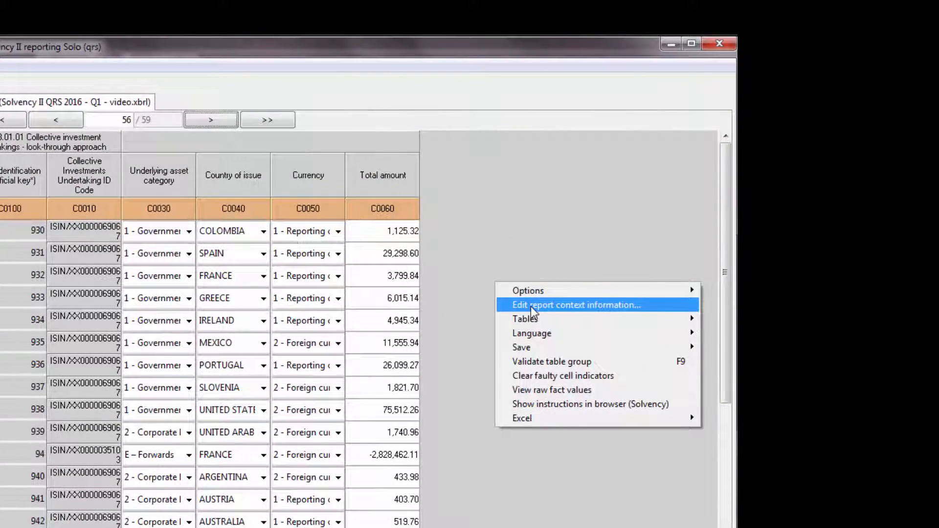
{"action": "left_click", "coordinate": [532, 308]}
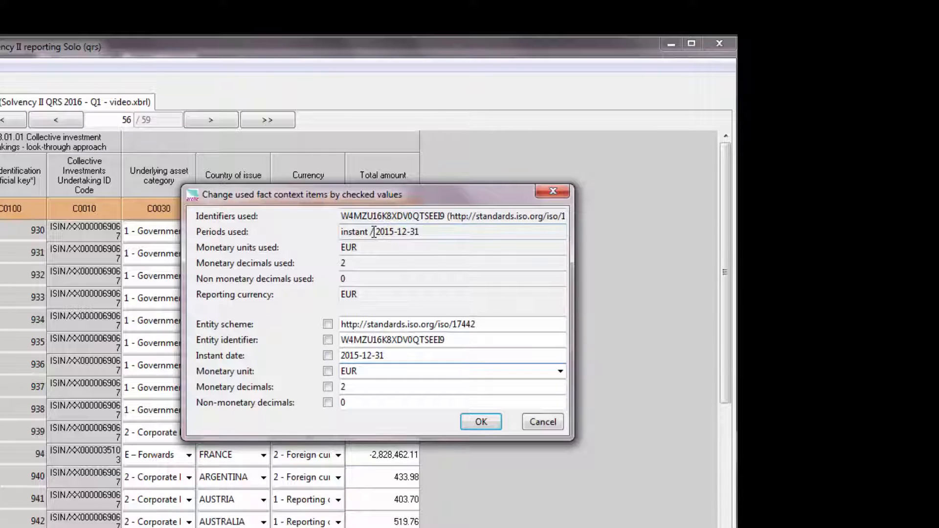
{"action": "left_click", "coordinate": [328, 356]}
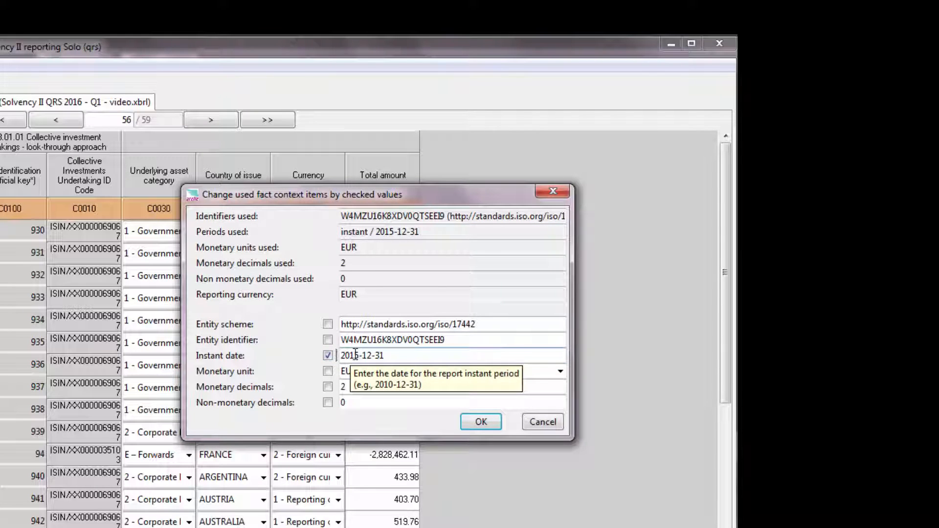
{"action": "left_click", "coordinate": [346, 355]}
{"action": "type", "text": "6"}
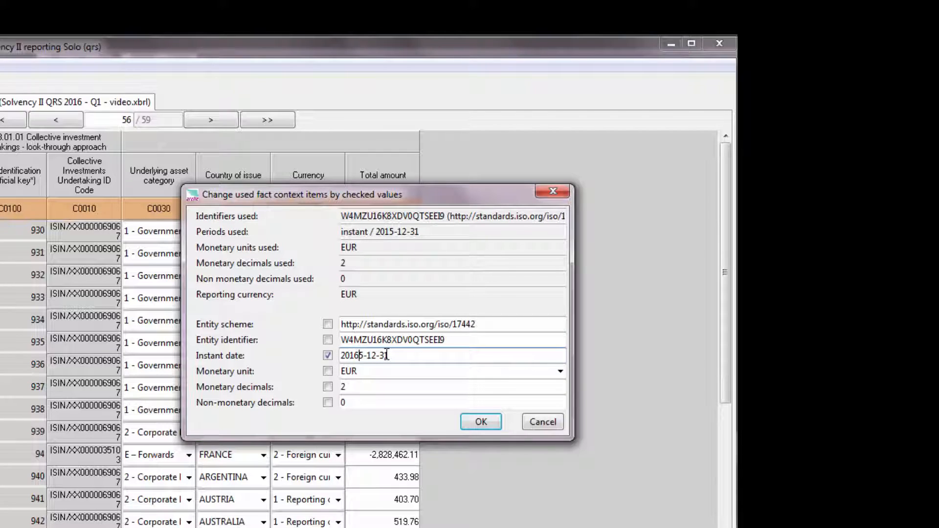
{"action": "type", "text": "-03"}
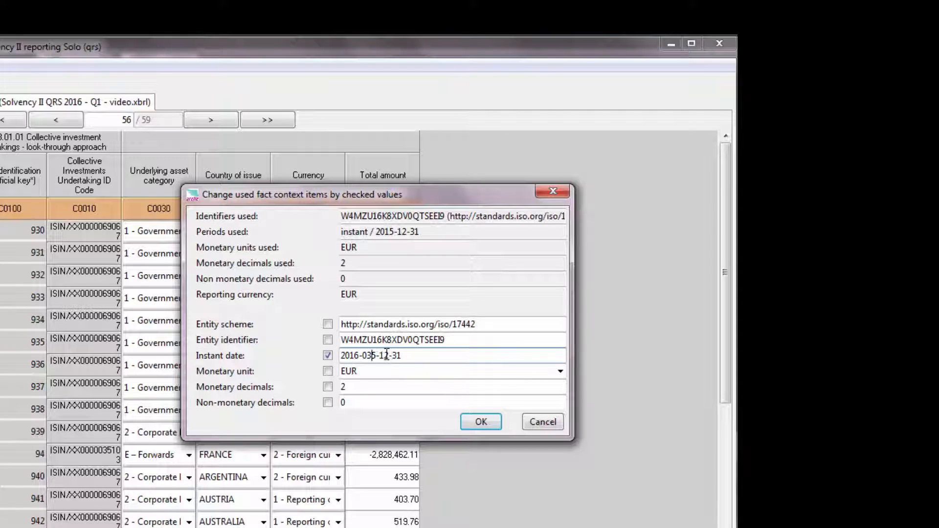
{"action": "key", "text": "Delete"}
{"action": "key", "text": "Delete"}
{"action": "key", "text": "Delete"}
{"action": "key", "text": "Delete"}
Enable the non-monetary decimals change, set it to 5 and apply the new report context values
{"action": "left_click", "coordinate": [328, 403]}
{"action": "left_click", "coordinate": [350, 404]}
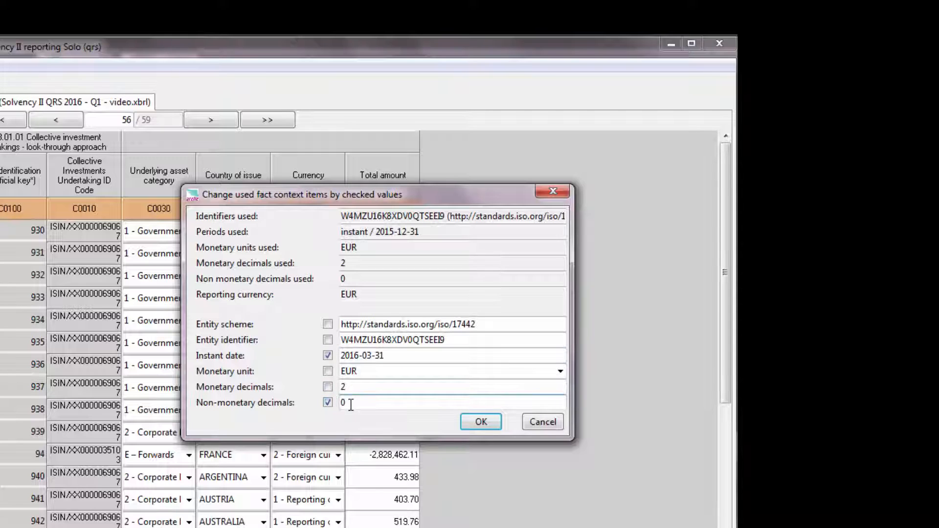
{"action": "key", "text": "BackSpace"}
{"action": "type", "text": "5"}
{"action": "left_click", "coordinate": [494, 424]}
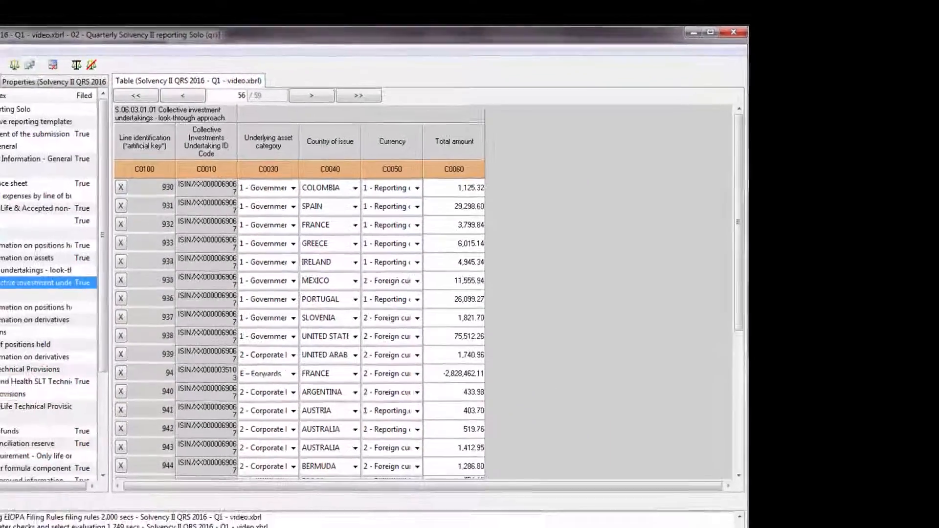
Open the file commands for the report
{"action": "left_click", "coordinate": [51, 39]}
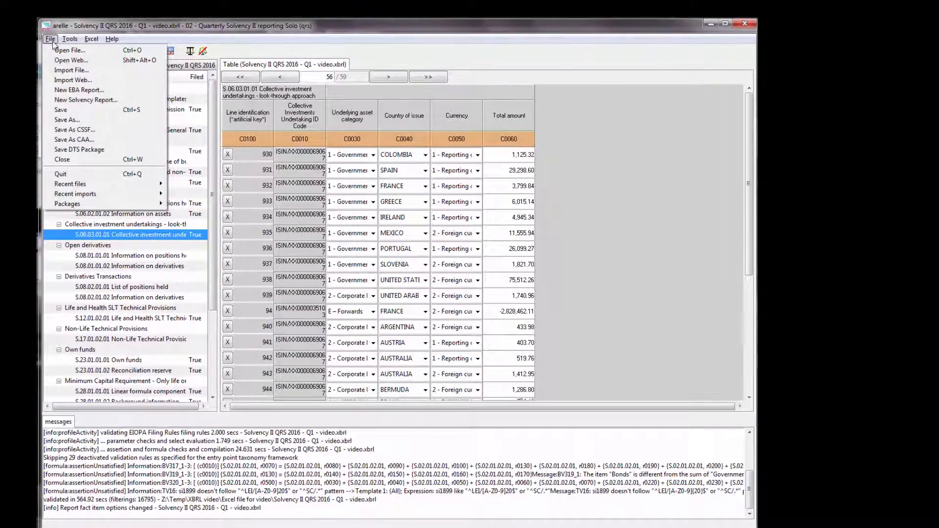